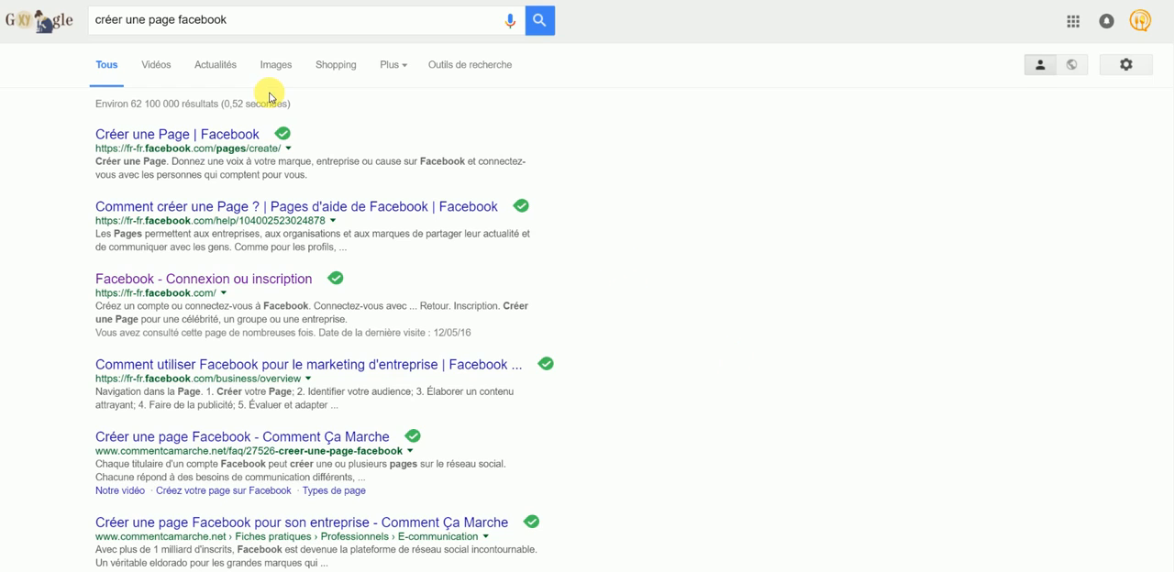
# Step: Search for "créer une page facebook" and open the result "Créer une Page | Facebook"
pyautogui.doubleClick(208, 20)
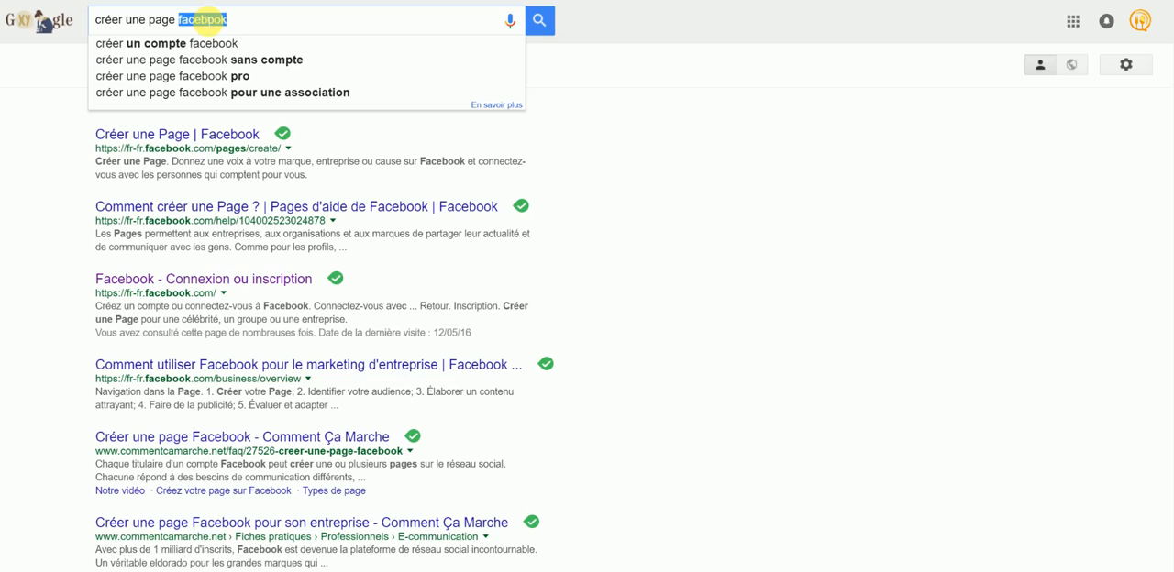
pyautogui.tripleClick(209, 20)
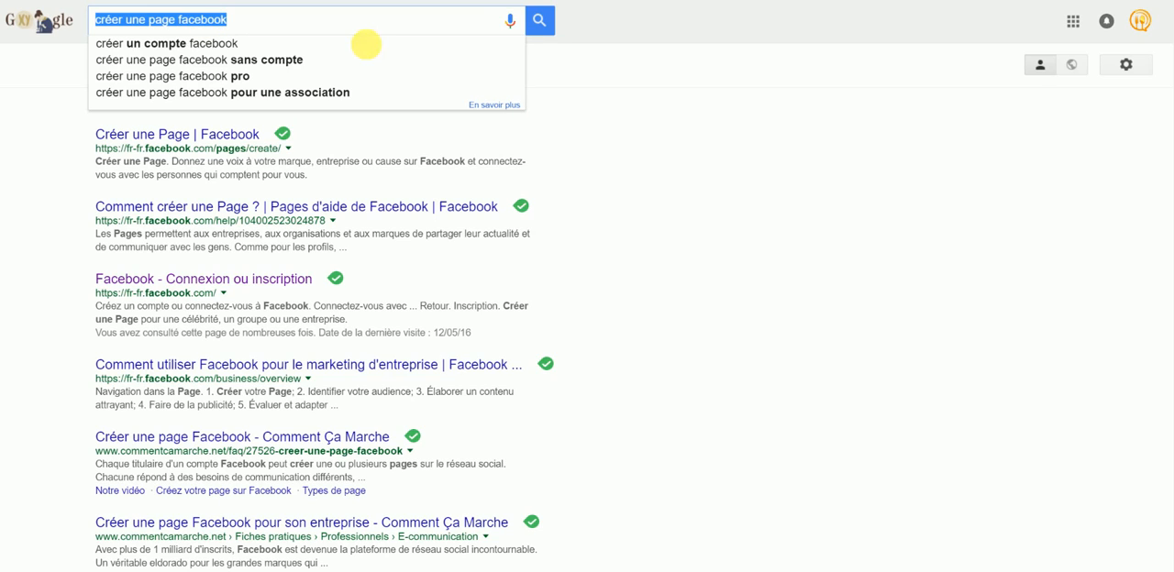
pyautogui.click(610, 167)
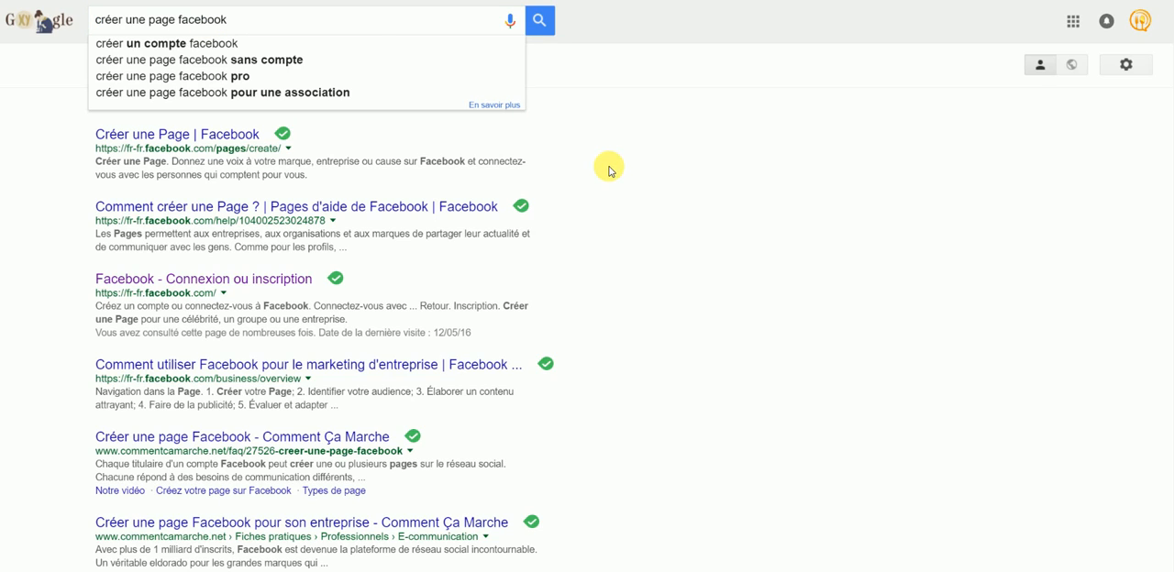
pyautogui.click(540, 20)
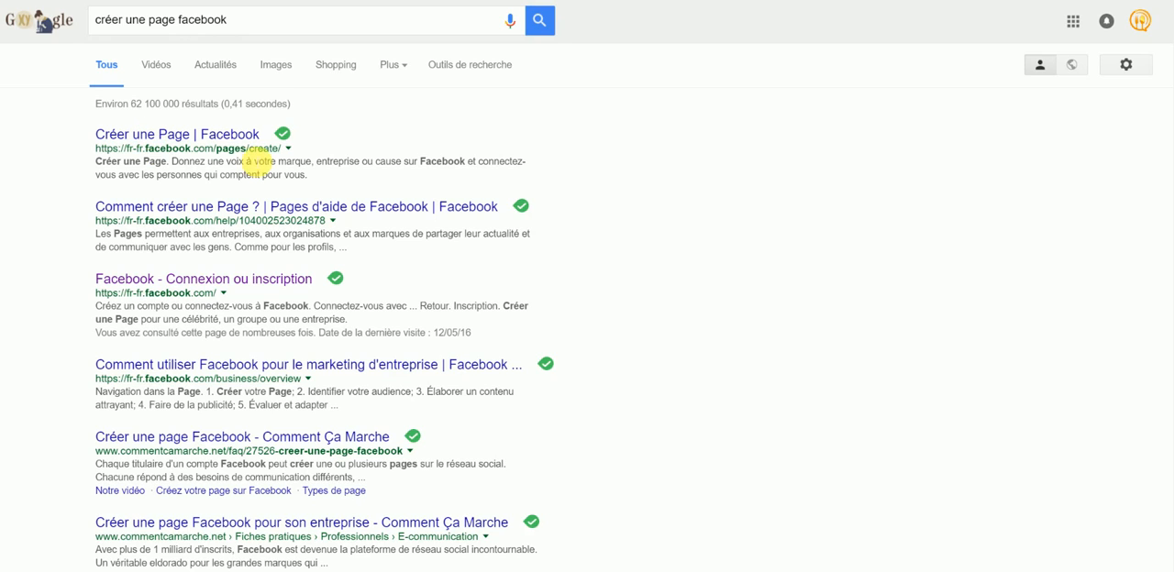
pyautogui.click(200, 143)
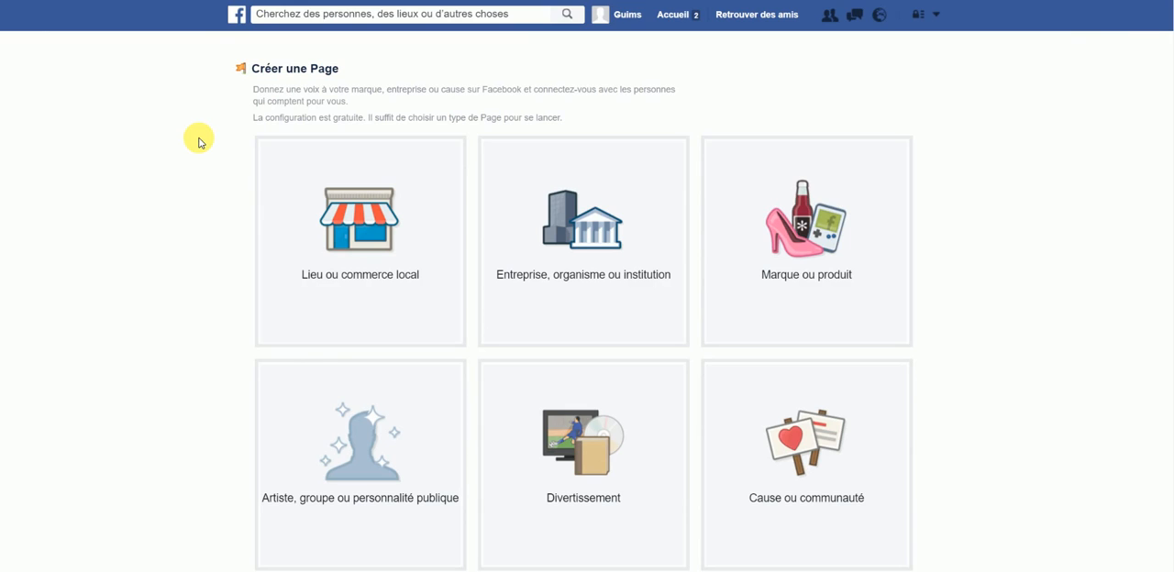
# Step: Choose Lieu ou commerce local as the page type and set its category to Restaurant/café
pyautogui.click(372, 236)
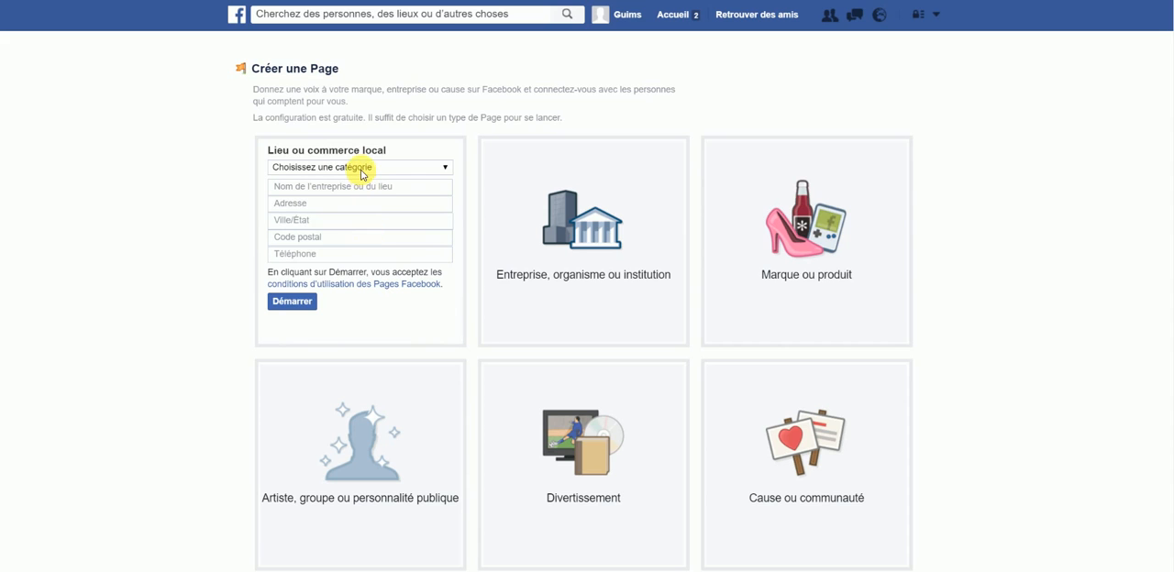
pyautogui.click(364, 168)
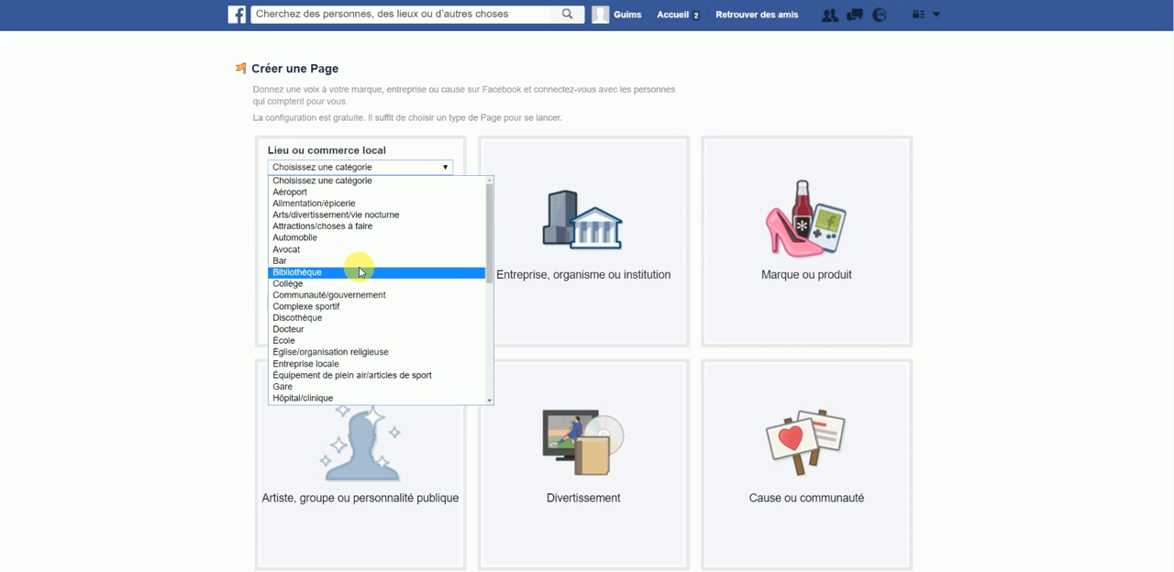
pyautogui.scroll(-2, 360, 272)
pyautogui.press('r')
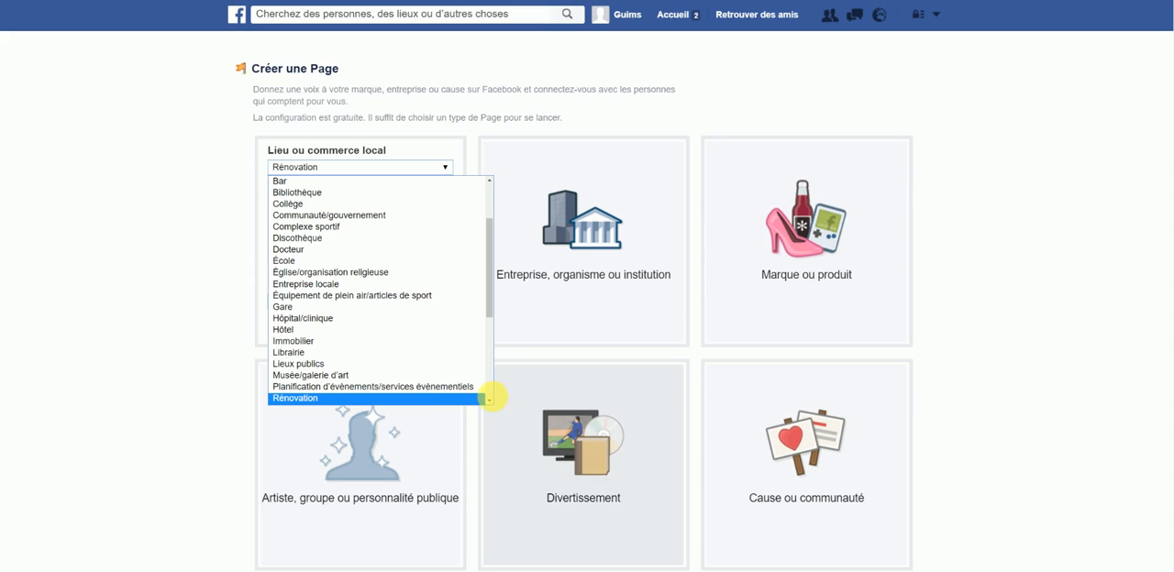
pyautogui.click(489, 401)
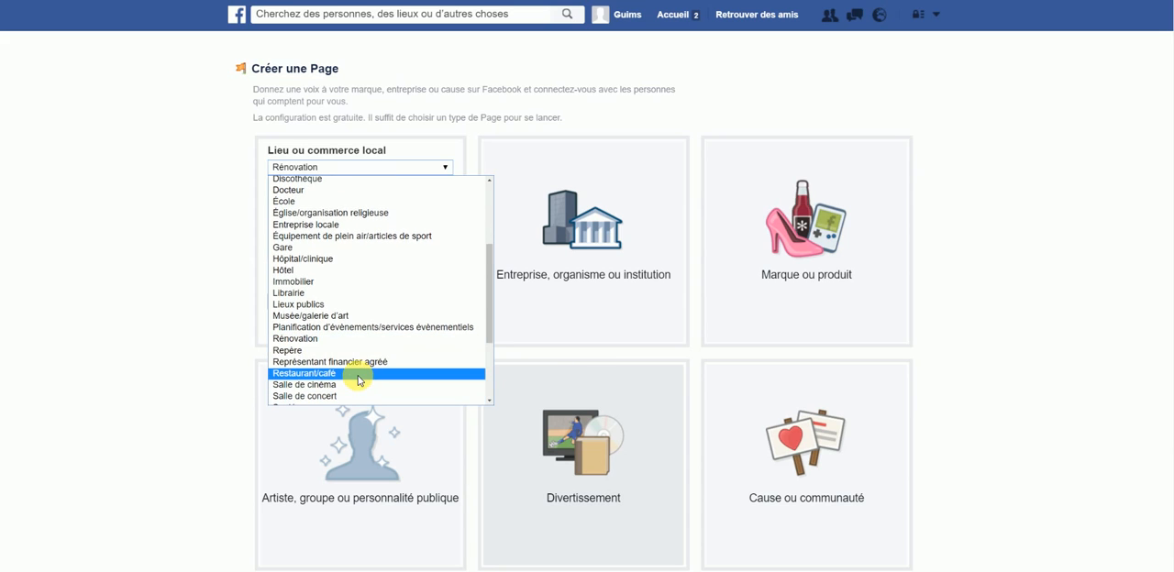
pyautogui.click(359, 376)
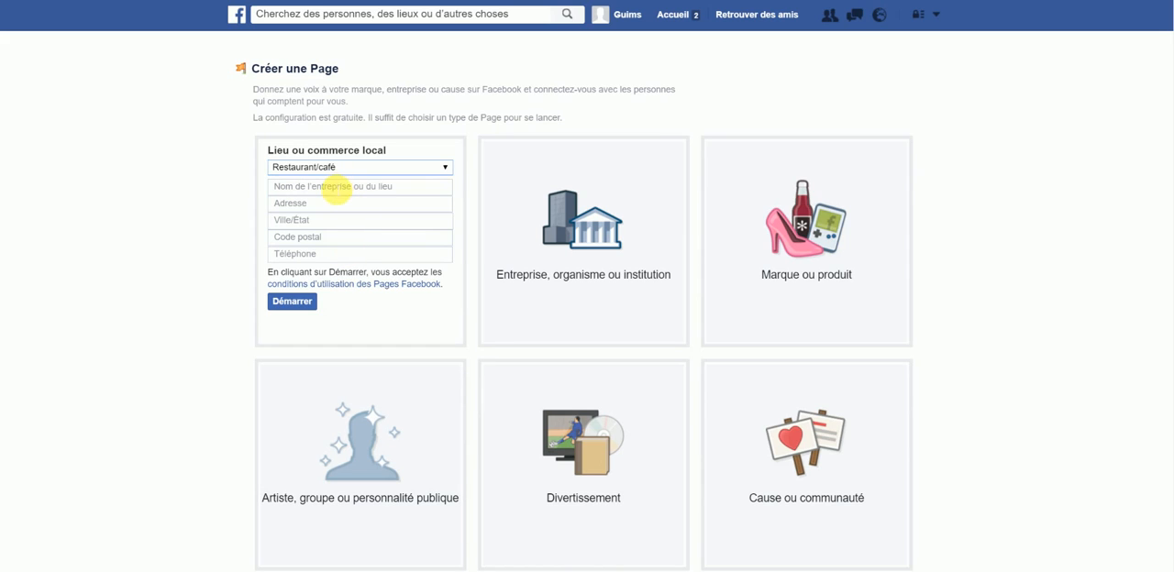
# Step: Enter "Restaurant Wysifood" as the business name and fill in its street address
pyautogui.click(336, 189)
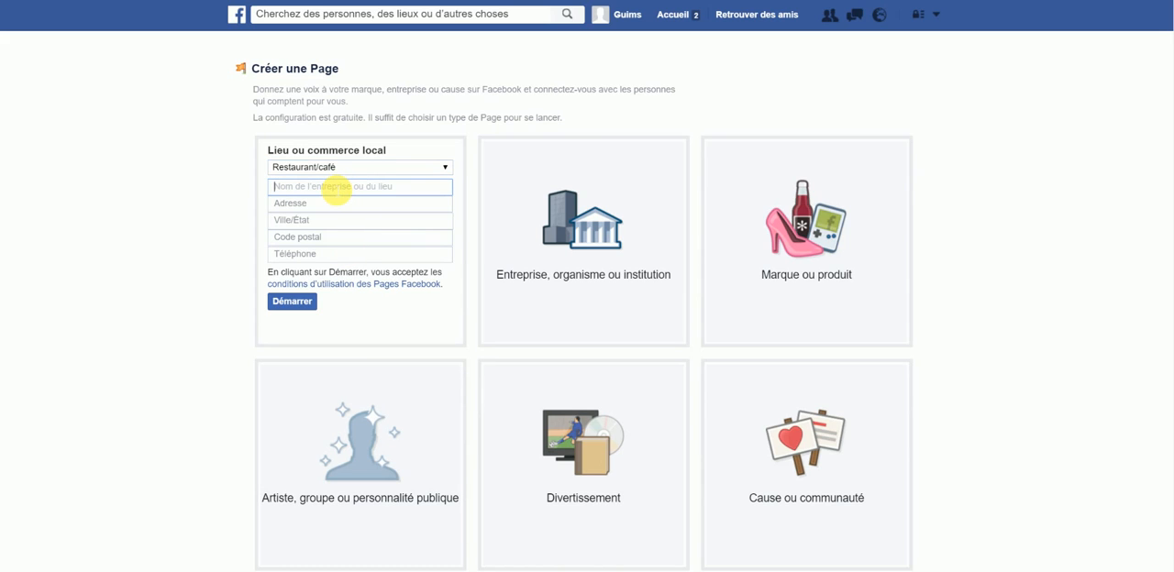
pyautogui.write('Restaurant')
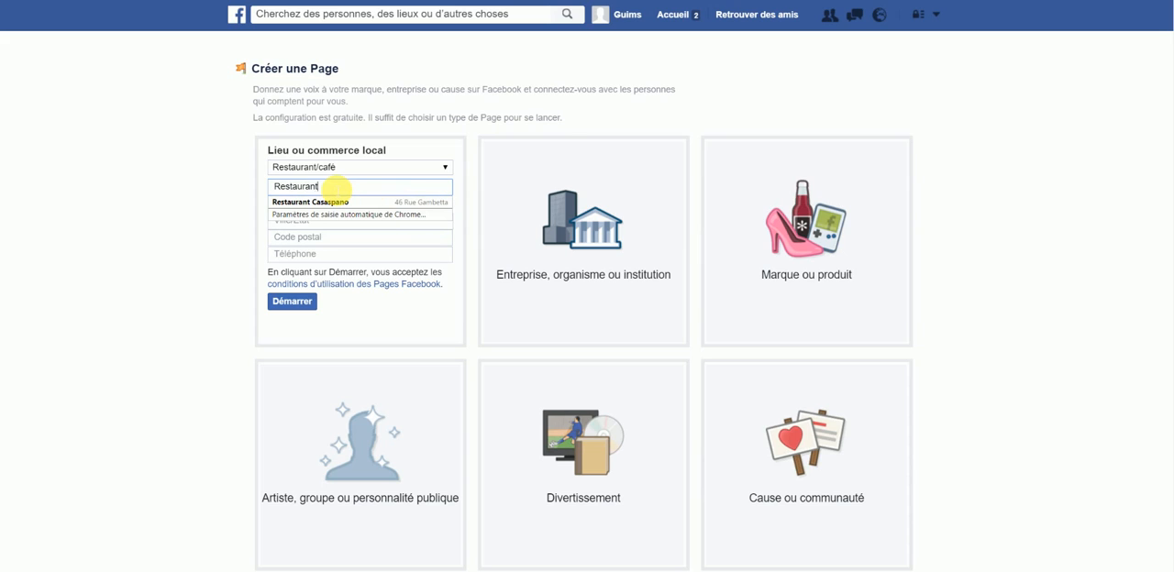
pyautogui.write(' Wystfood')
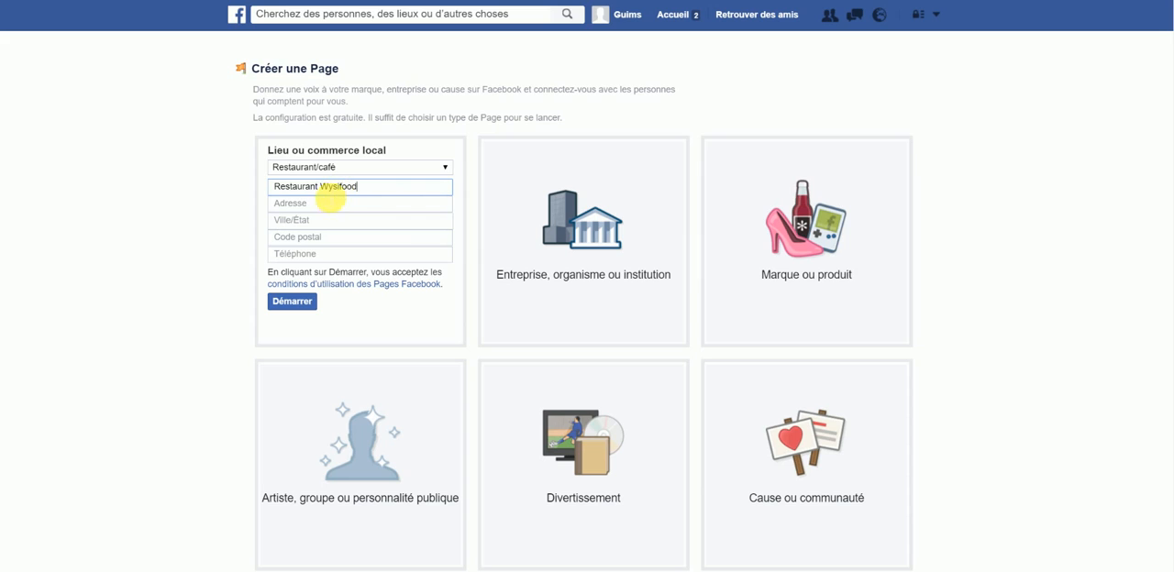
pyautogui.click(328, 209)
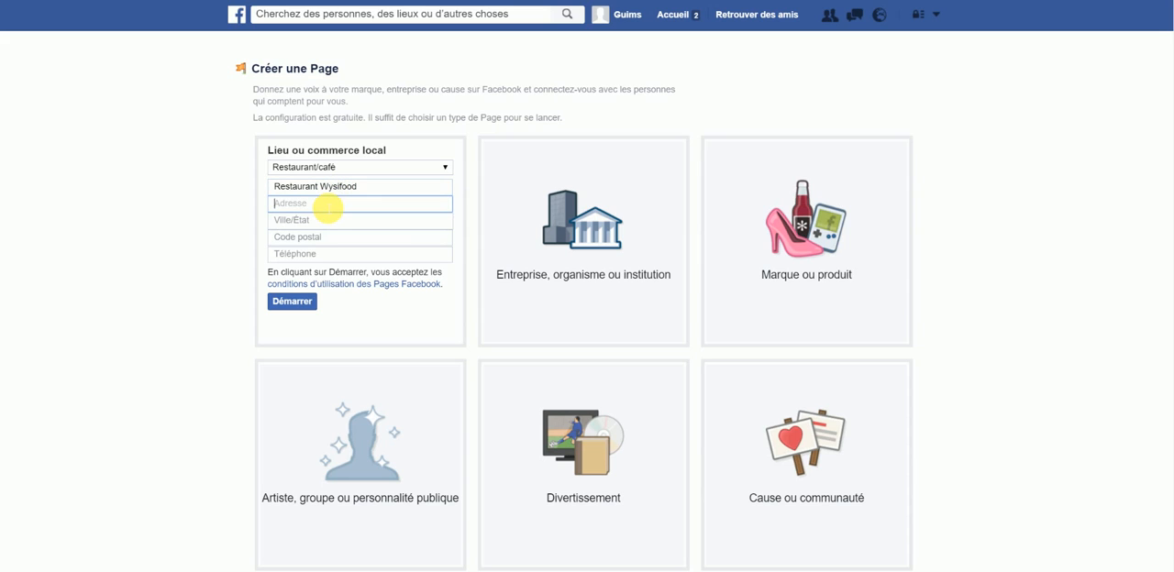
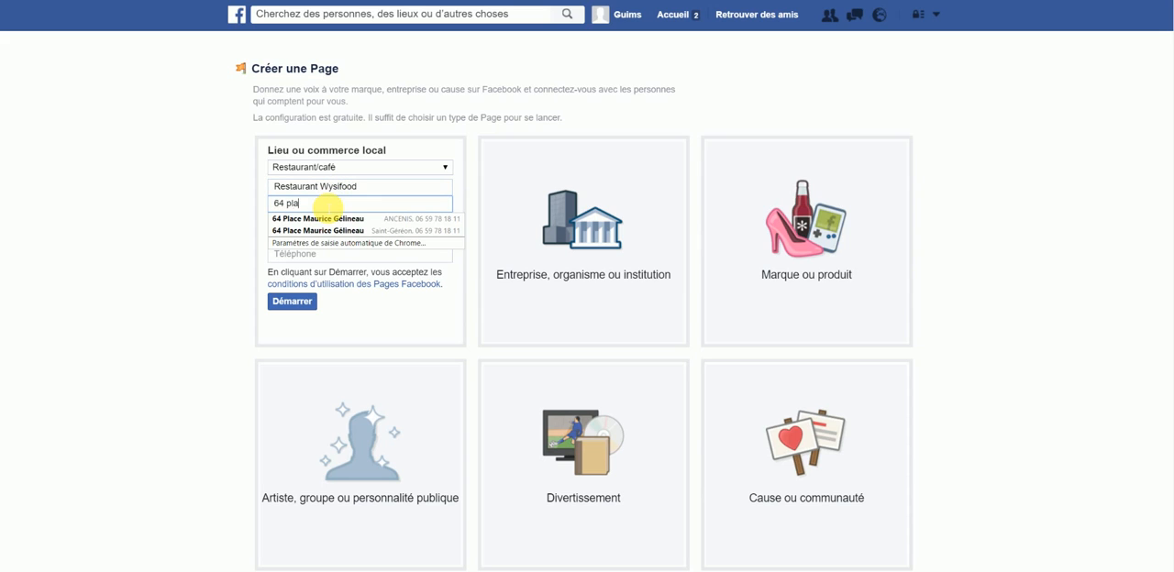
pyautogui.click(193, 210)
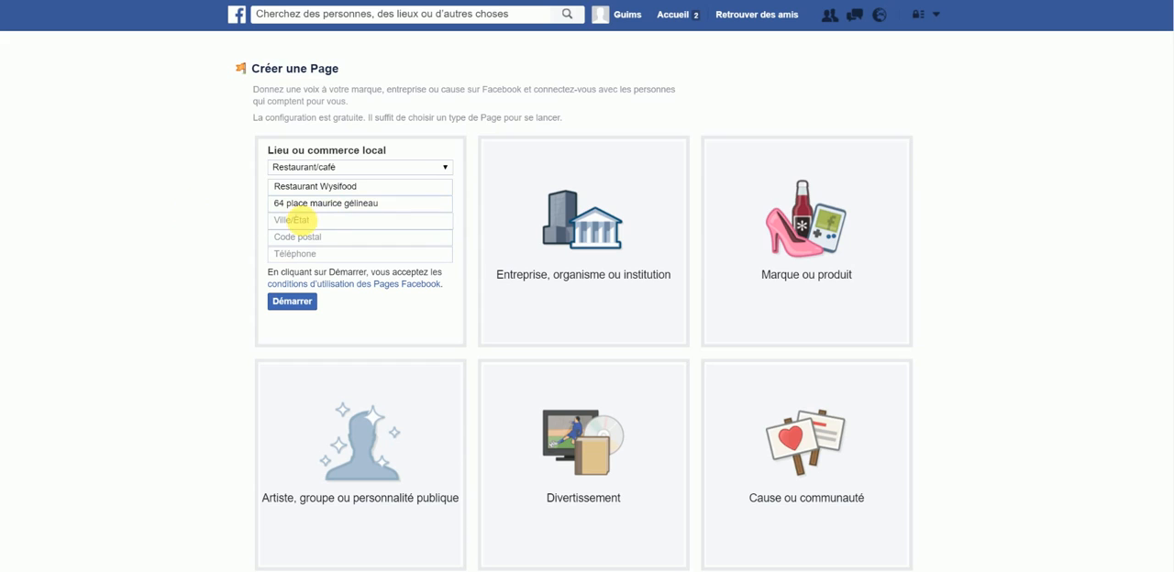
# Step: Fill in the business's city using the matching suggestion, and enter its postal code
pyautogui.click(314, 225)
pyautogui.write('ancenis')
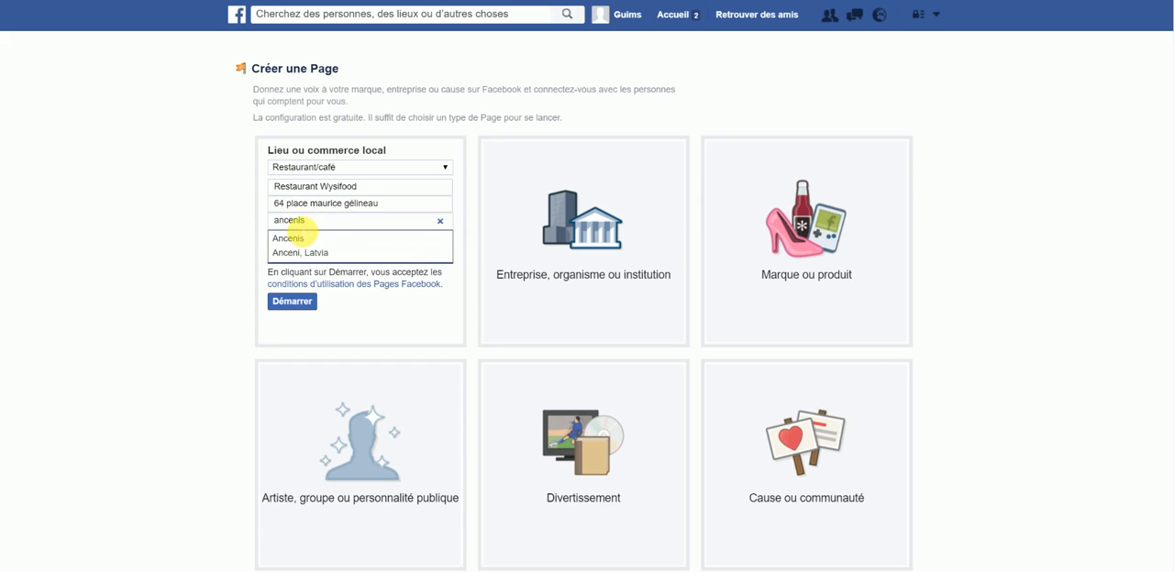
pyautogui.click(280, 239)
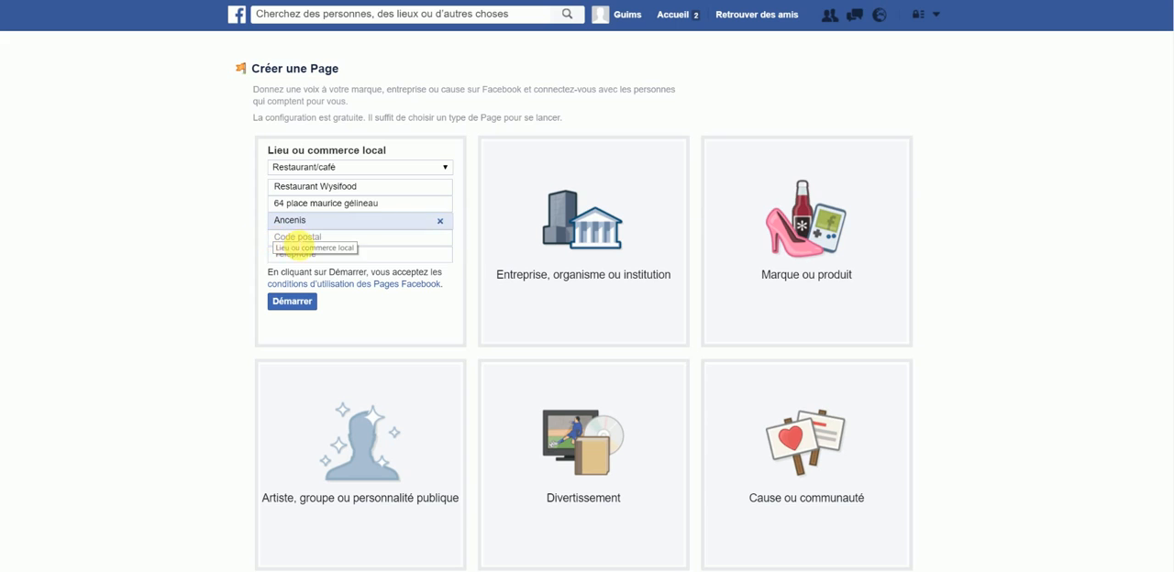
pyautogui.click(295, 238)
pyautogui.write('44150')
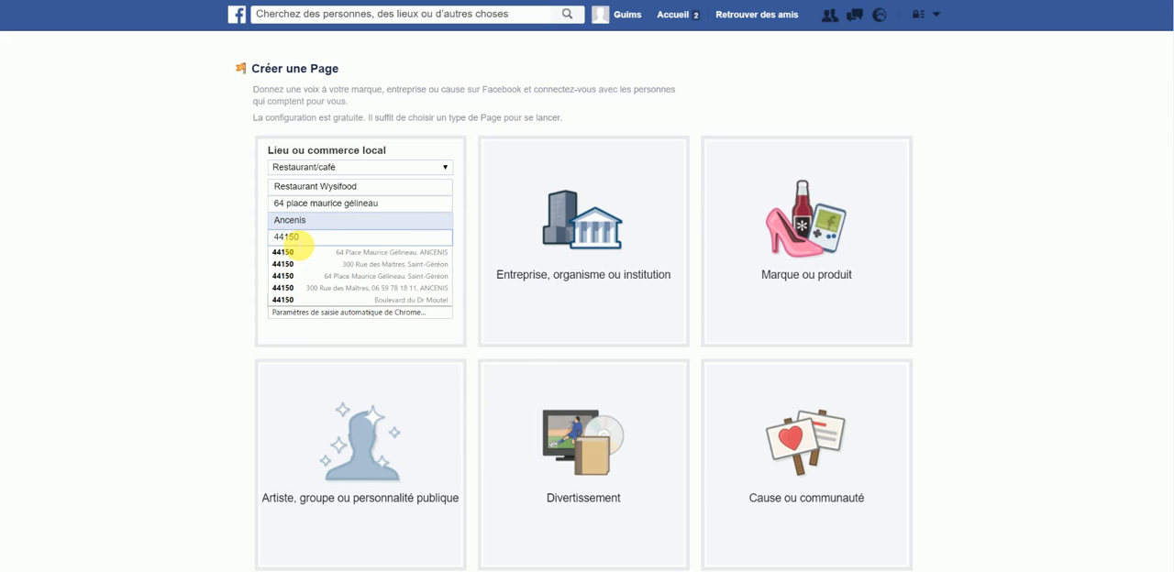
pyautogui.click(215, 184)
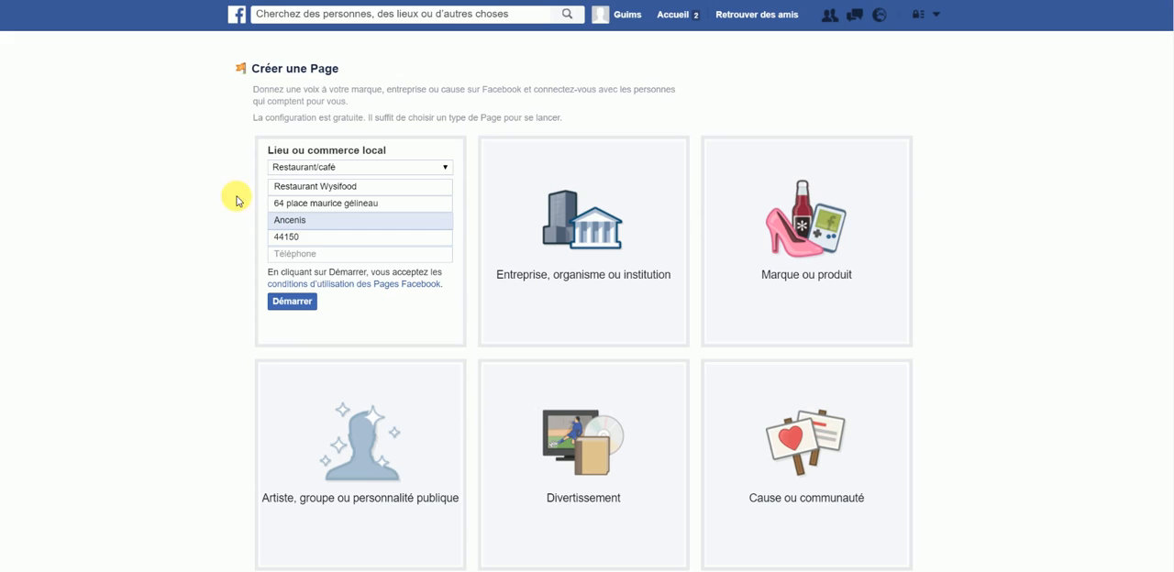
# Step: Fill in the business's phone number and submit the form to start creating the page
pyautogui.click(313, 256)
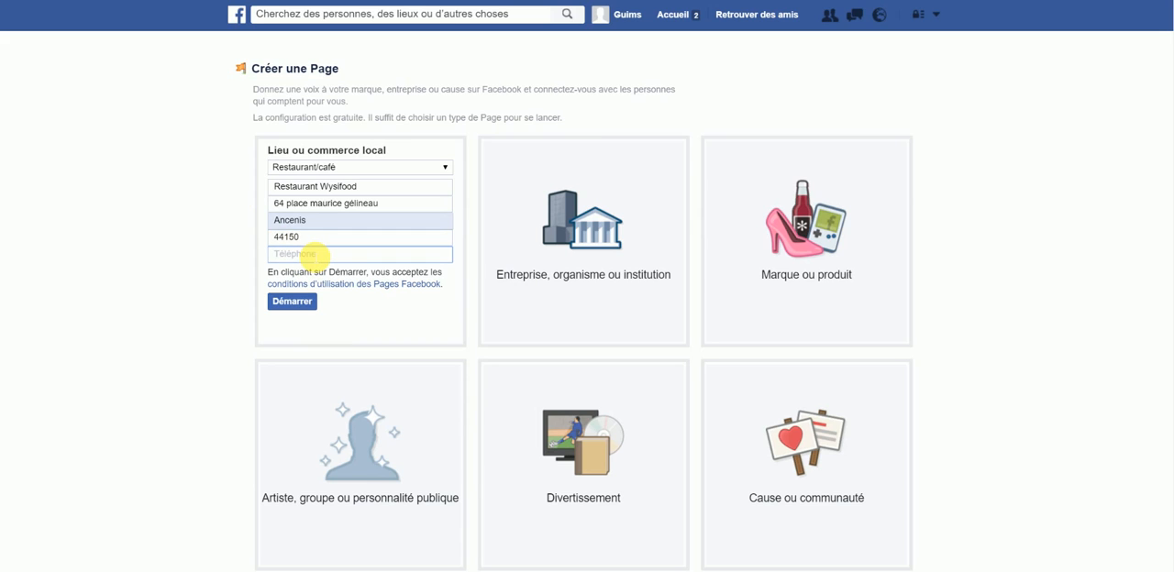
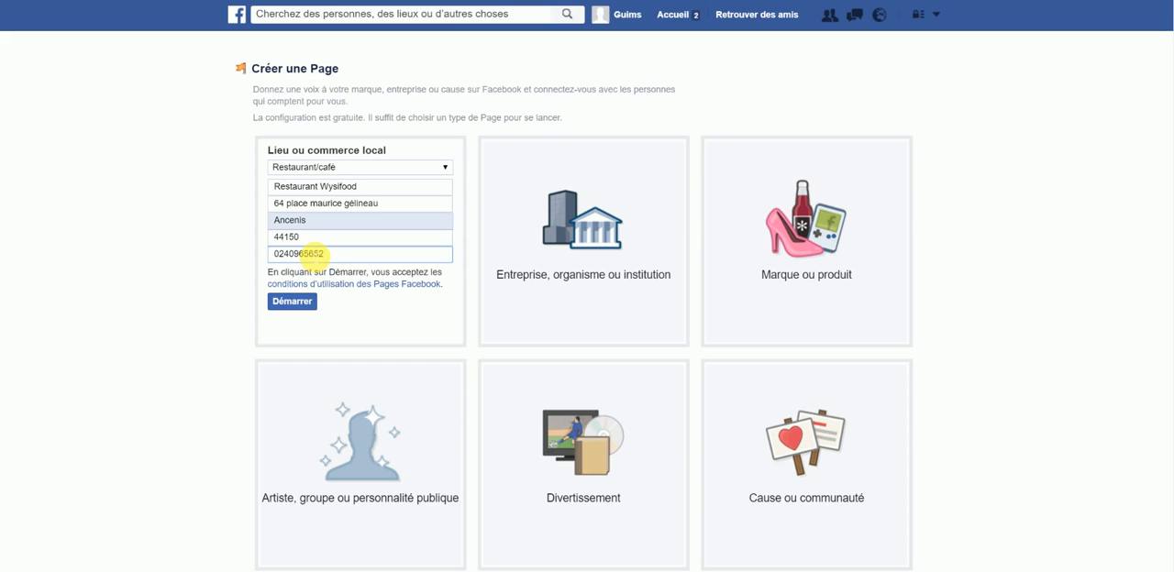
pyautogui.click(193, 250)
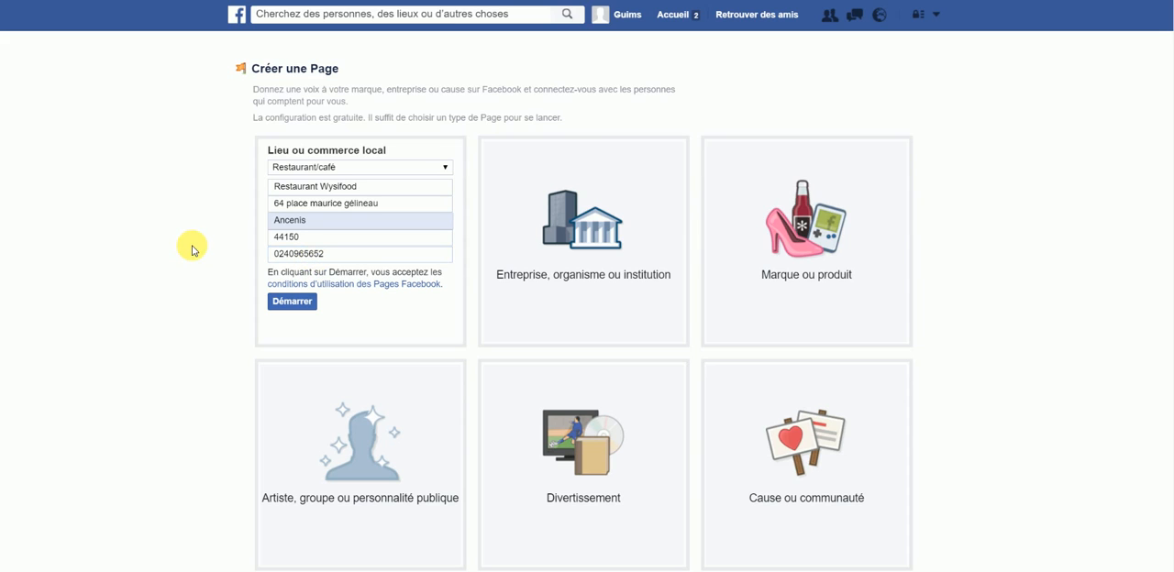
pyautogui.click(300, 309)
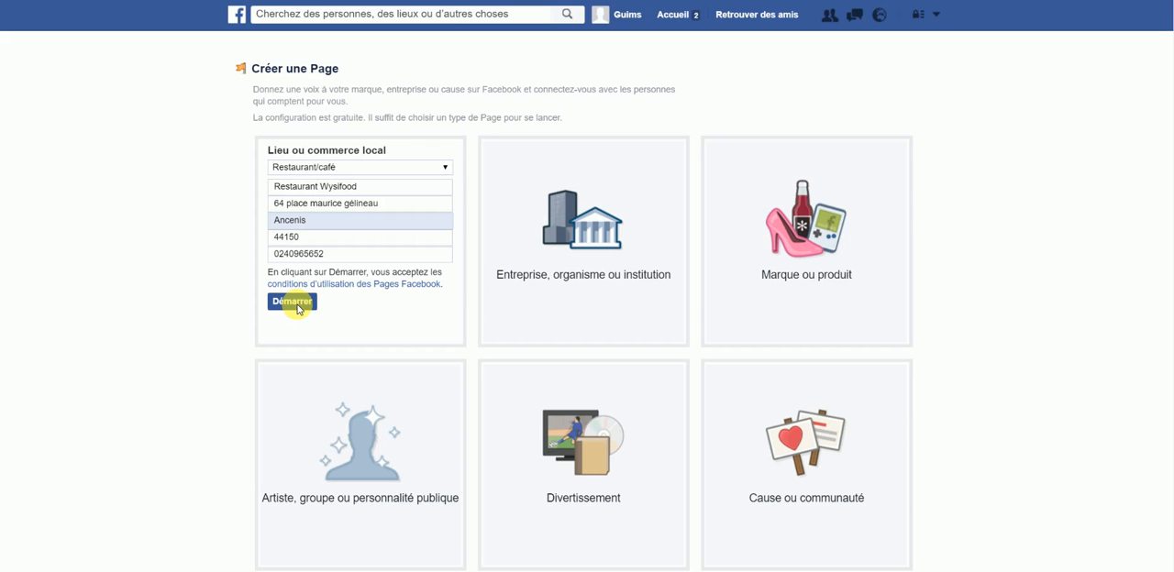
pyautogui.click(293, 303)
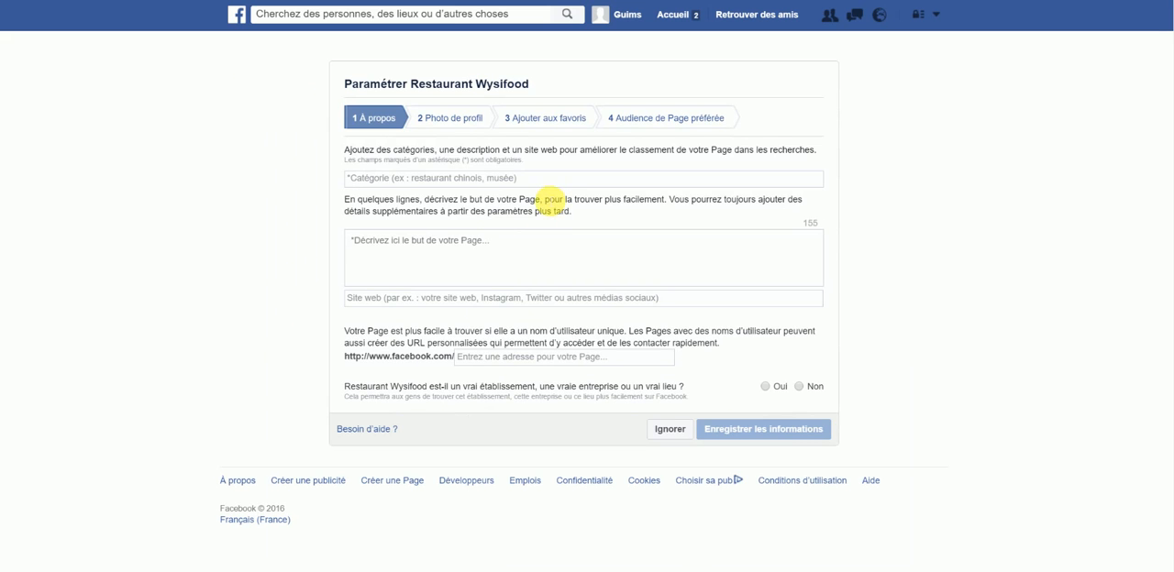
# Step: Add the page categories Sandwicherie and Restaurant, refining Restaurant to the more precise category Pizzeria
pyautogui.click(532, 185)
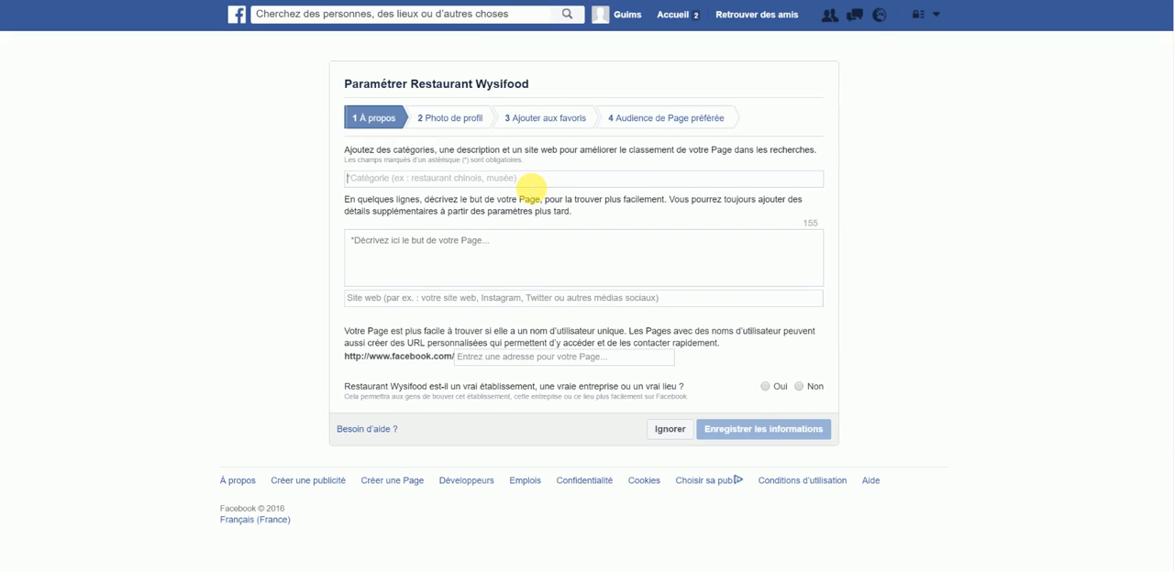
pyautogui.write('sand')
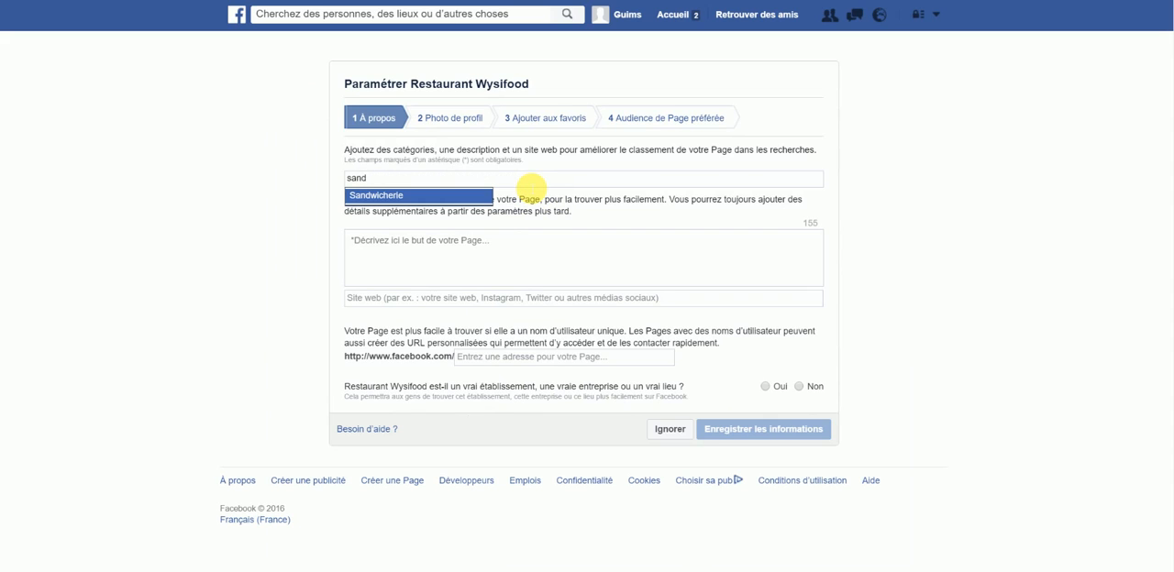
pyautogui.click(432, 197)
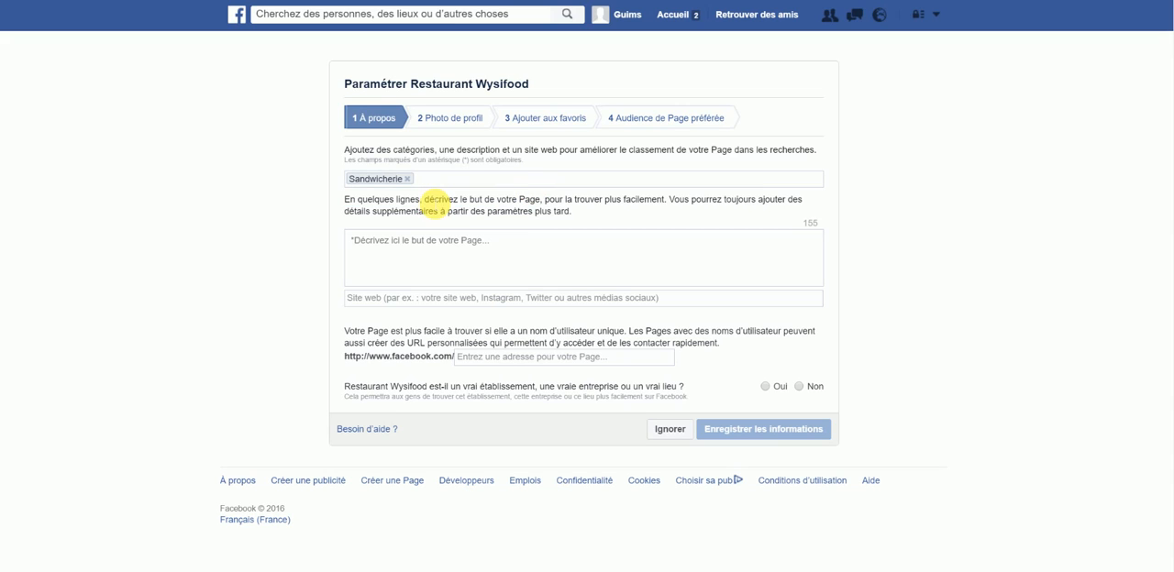
pyautogui.write('restaurant')
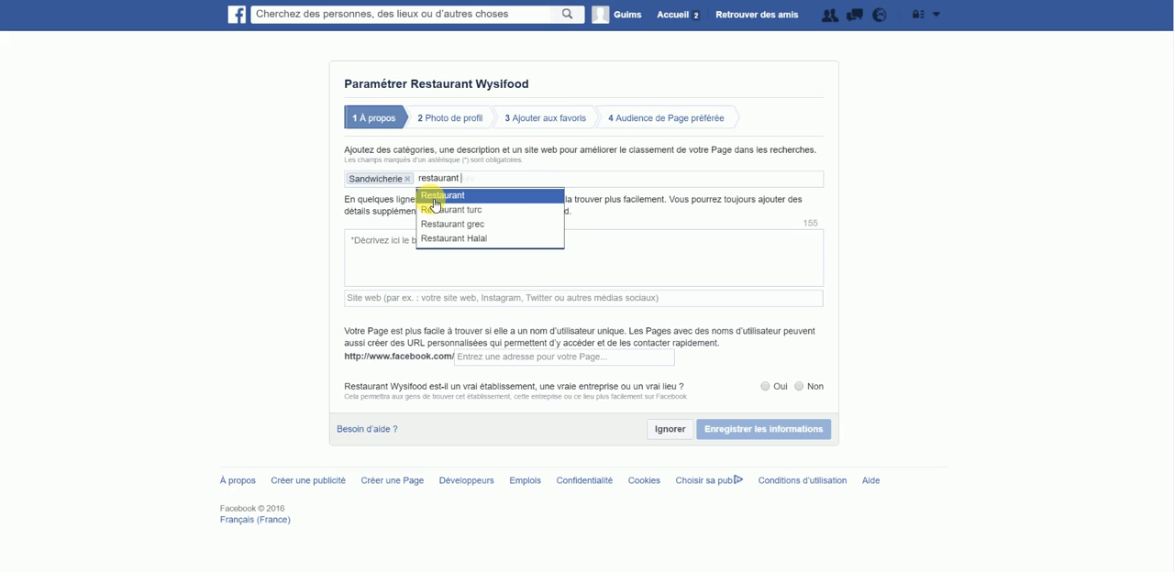
pyautogui.click(435, 198)
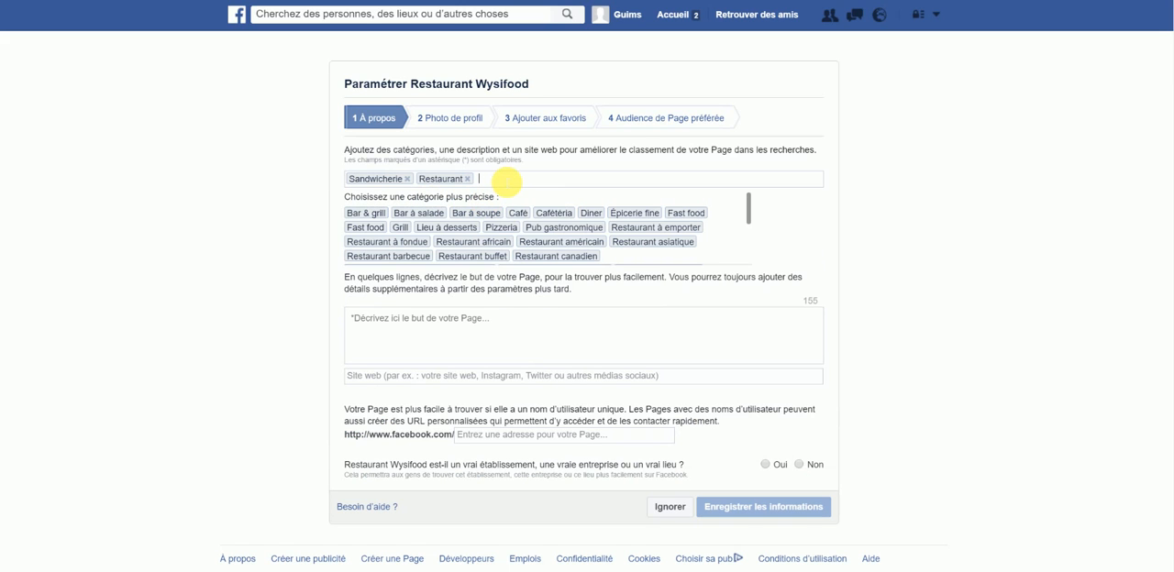
pyautogui.click(501, 229)
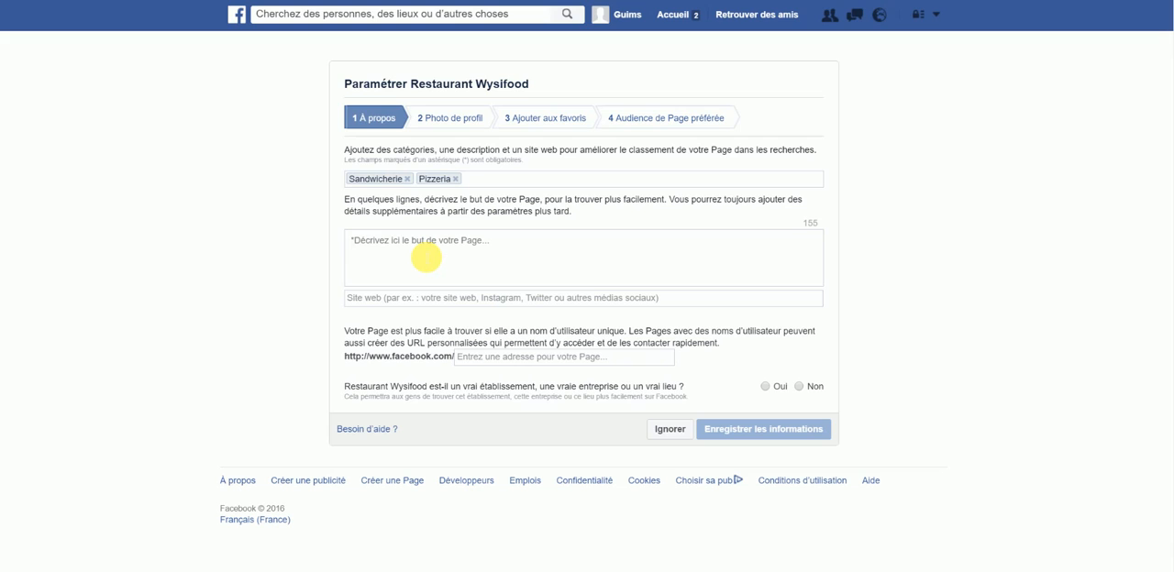
# Step: Enter the page description "Découvrez la page Fan du restaurant Wysifood"
pyautogui.write('Découvrez ')
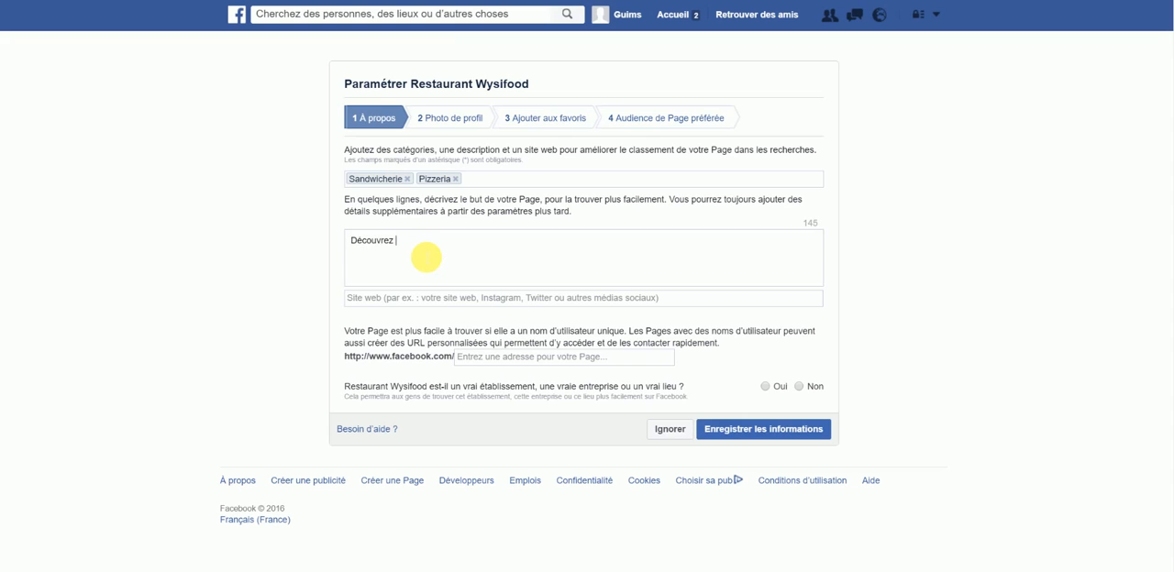
pyautogui.write('la page Fan du restaurant Wysifood')
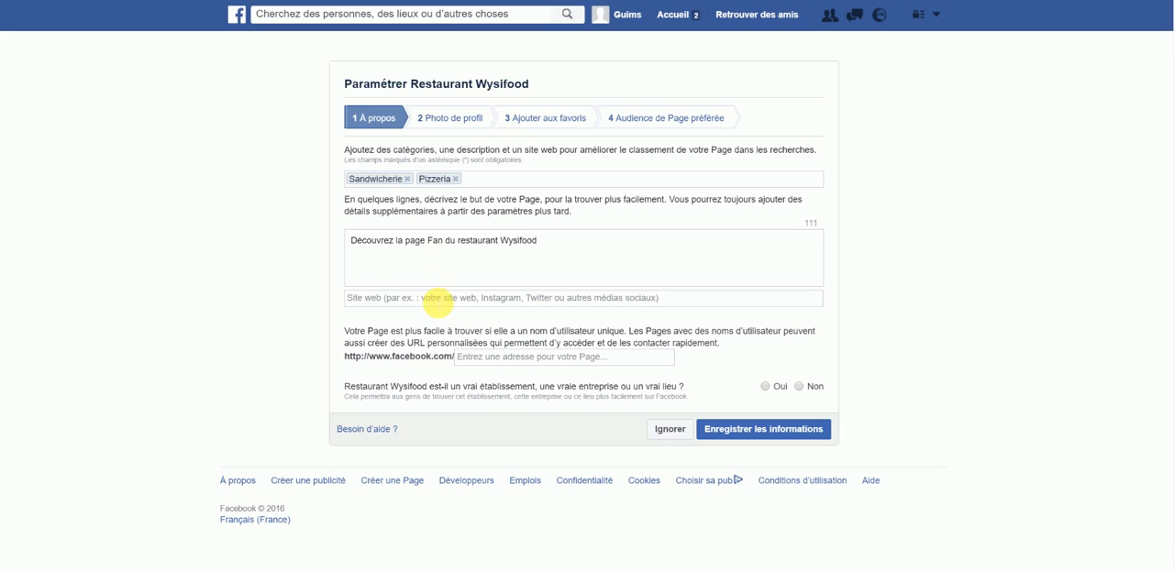
pyautogui.click(438, 298)
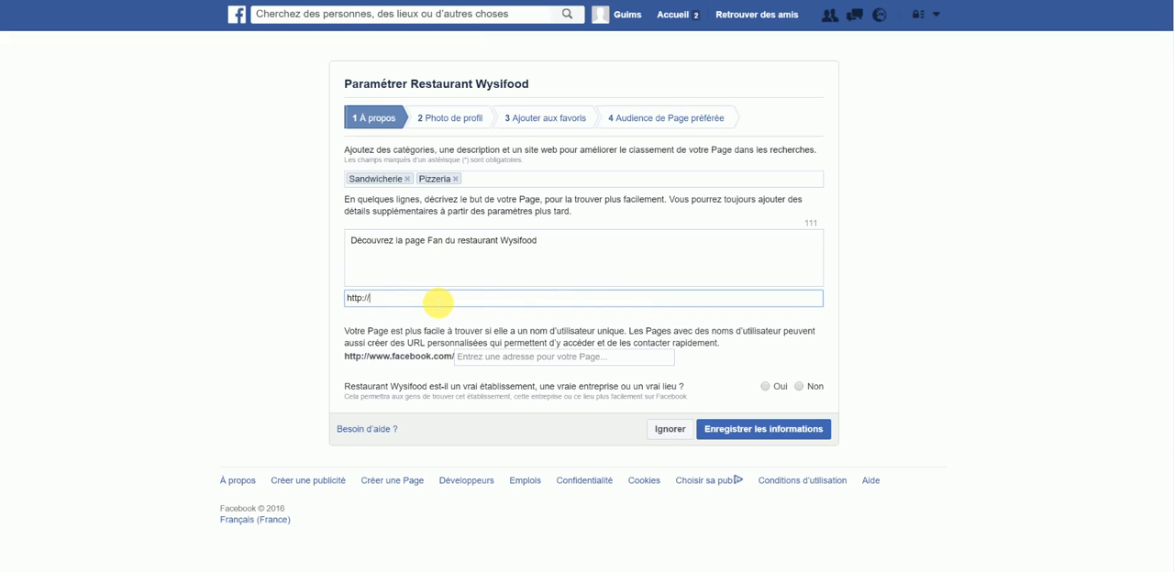
pyautogui.write('www.wysifood.fr/')
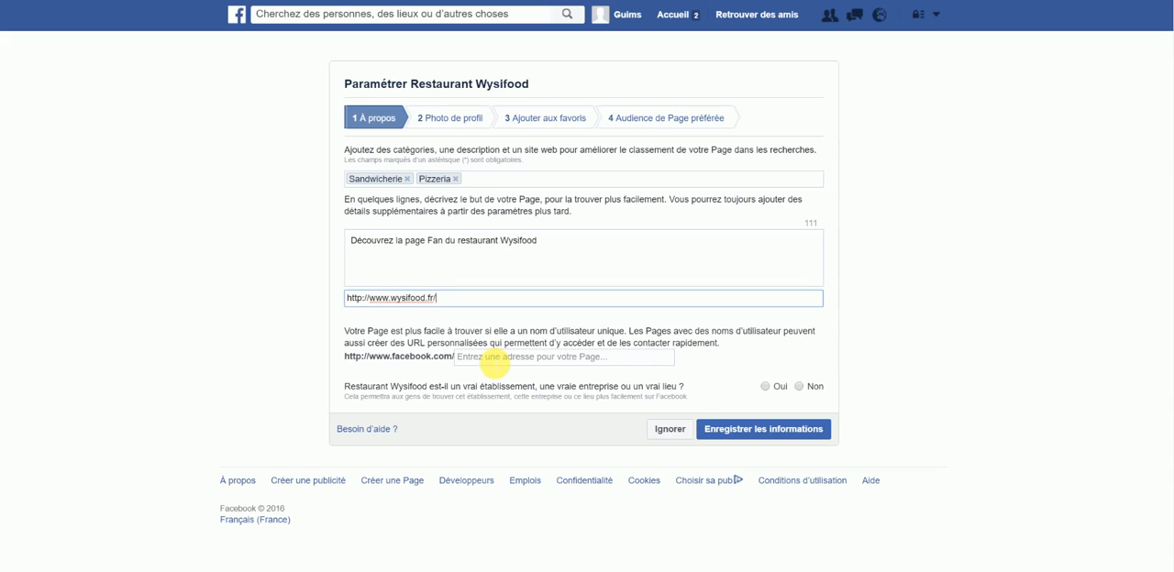
# Step: Enter restaurant-wysifood as the page's unique Facebook web address
pyautogui.click(494, 365)
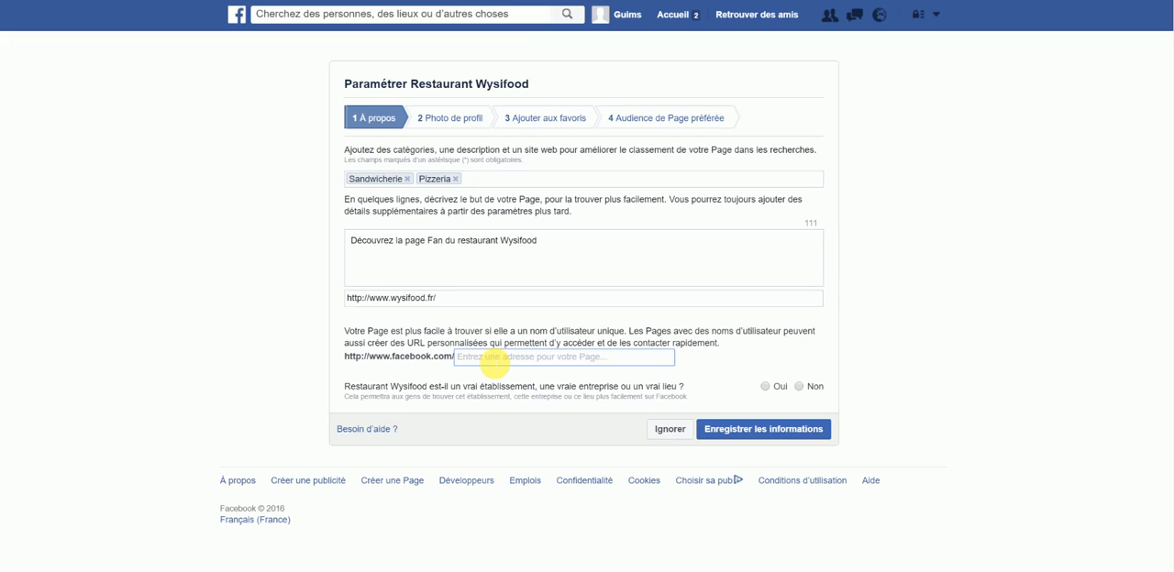
pyautogui.write('restaurant-')
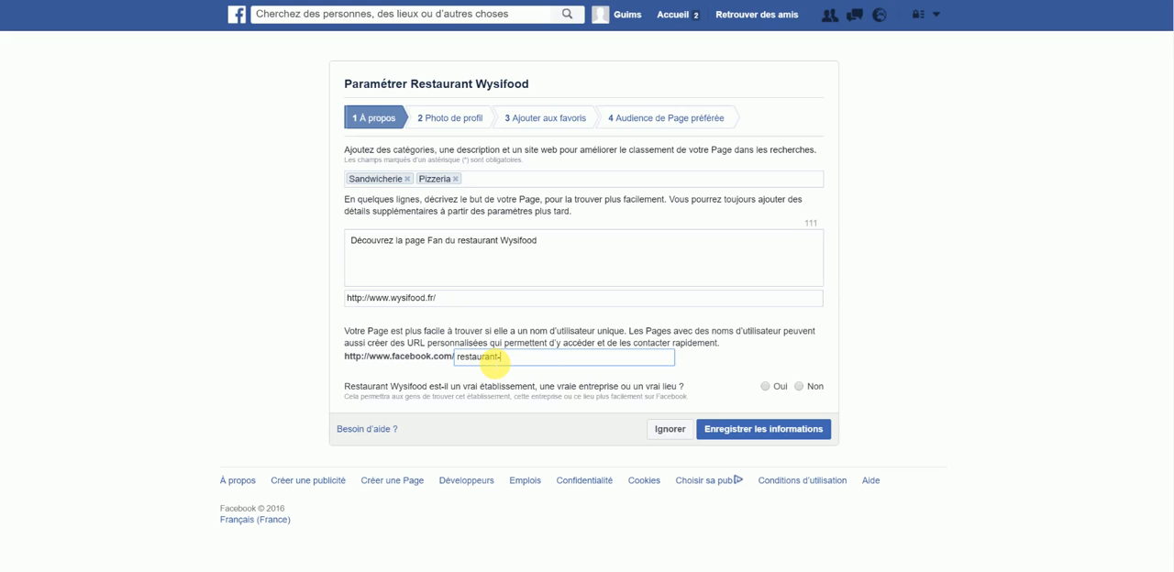
pyautogui.write('wysifood')
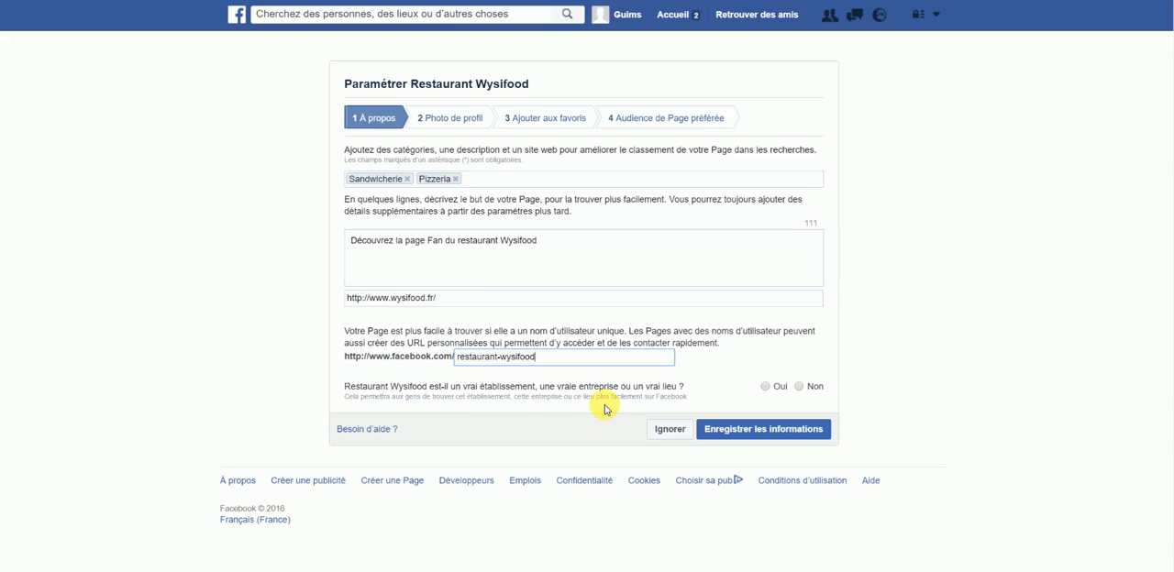
# Step: Declare the restaurant a real establishment and the page its official authorised representative, and submit the information
pyautogui.click(766, 387)
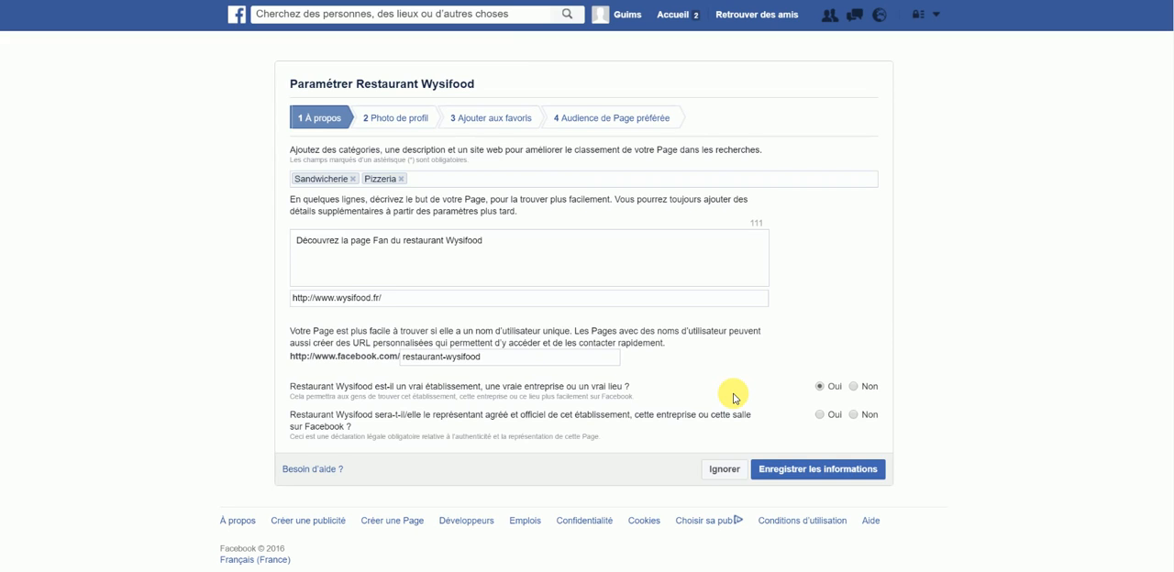
pyautogui.click(822, 415)
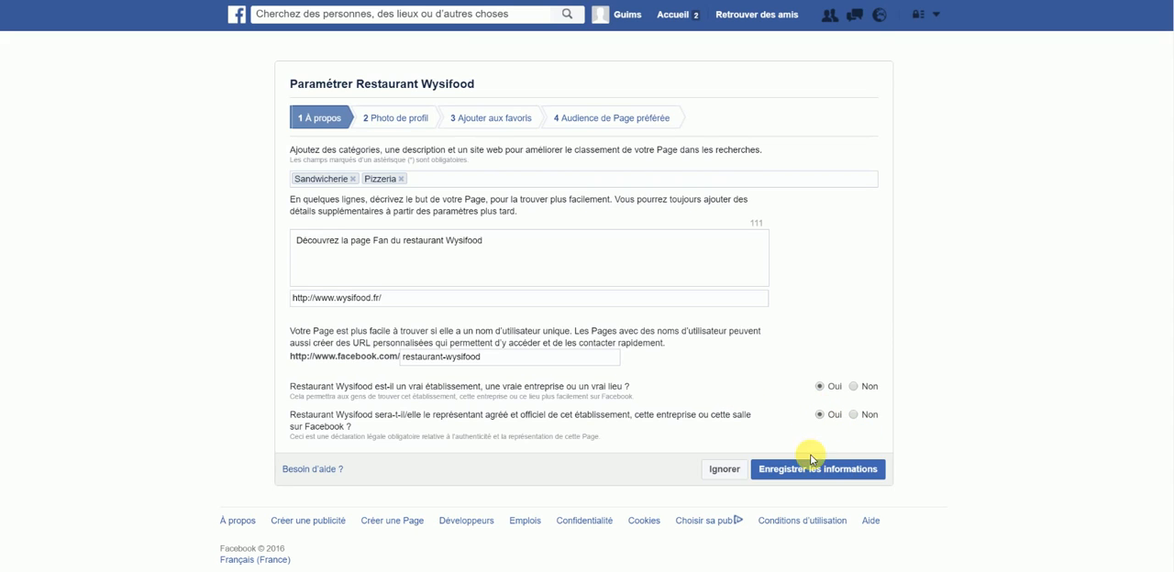
pyautogui.click(795, 468)
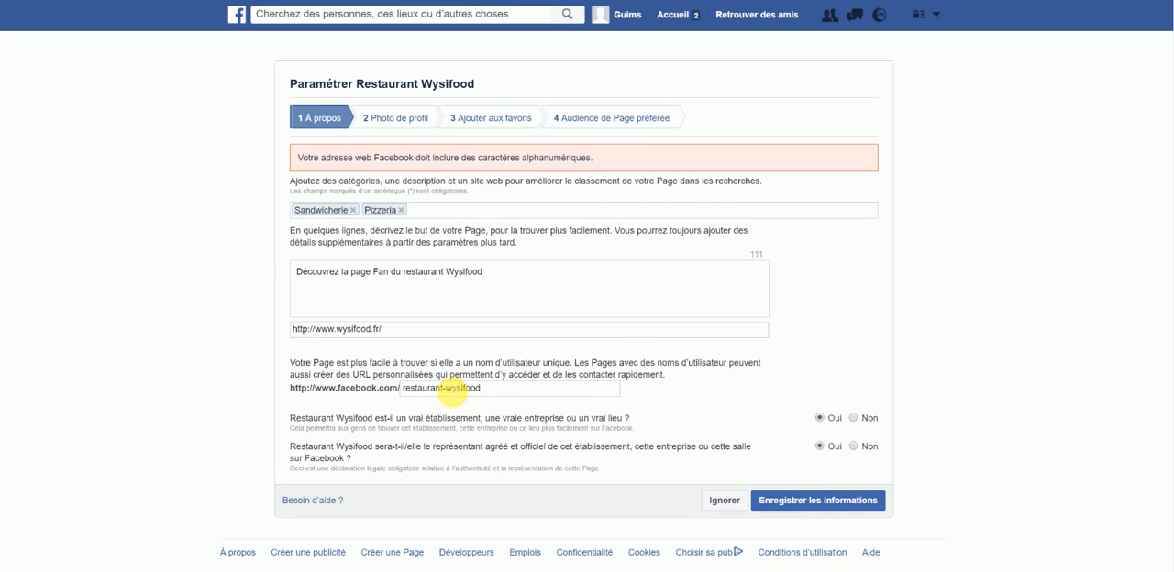
# Step: Remove the hyphen from the Facebook address so it reads restaurantwysifood, and save the page information
pyautogui.click(447, 388)
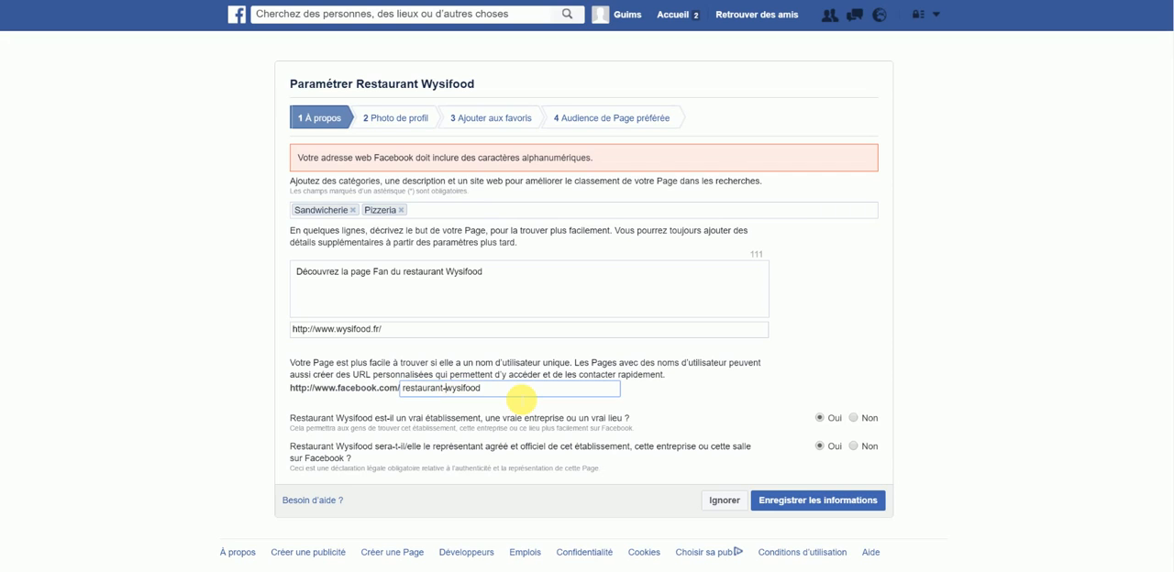
pyautogui.press('BackSpace')
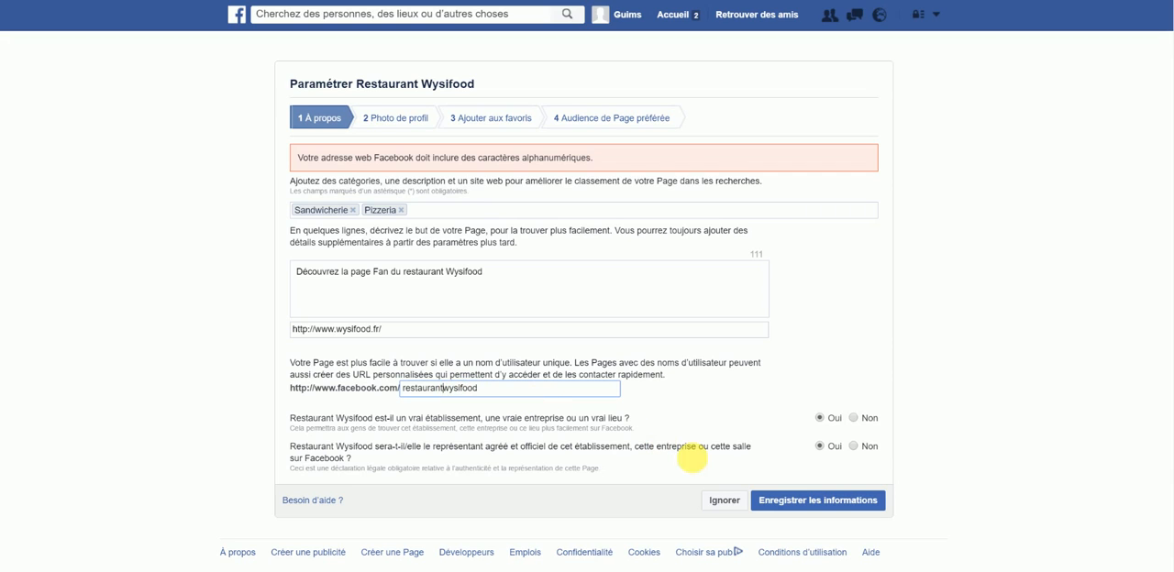
pyautogui.click(811, 503)
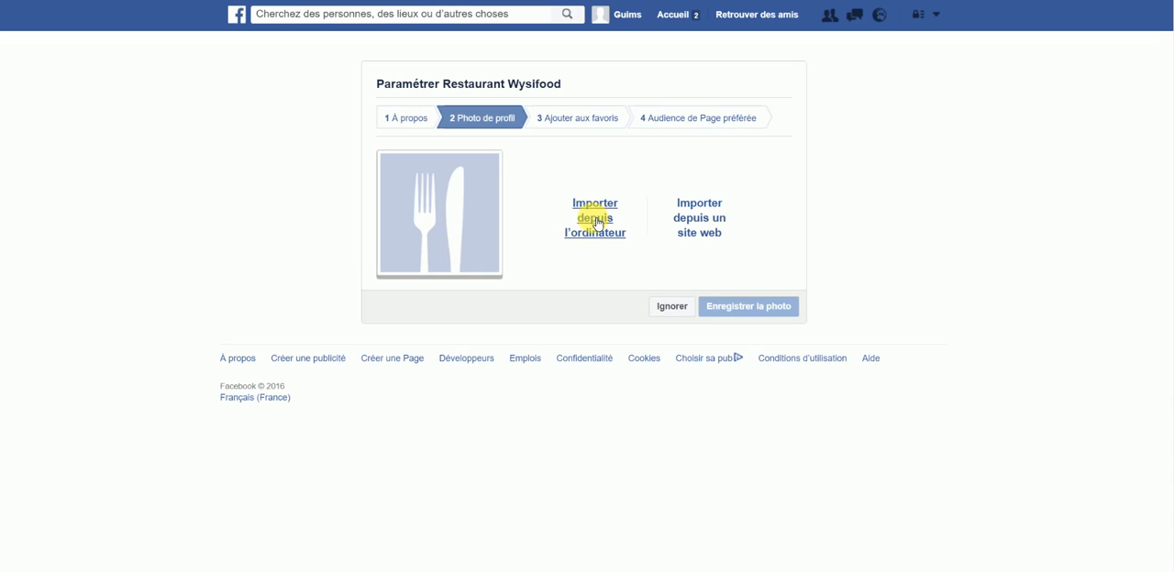
pyautogui.click(691, 227)
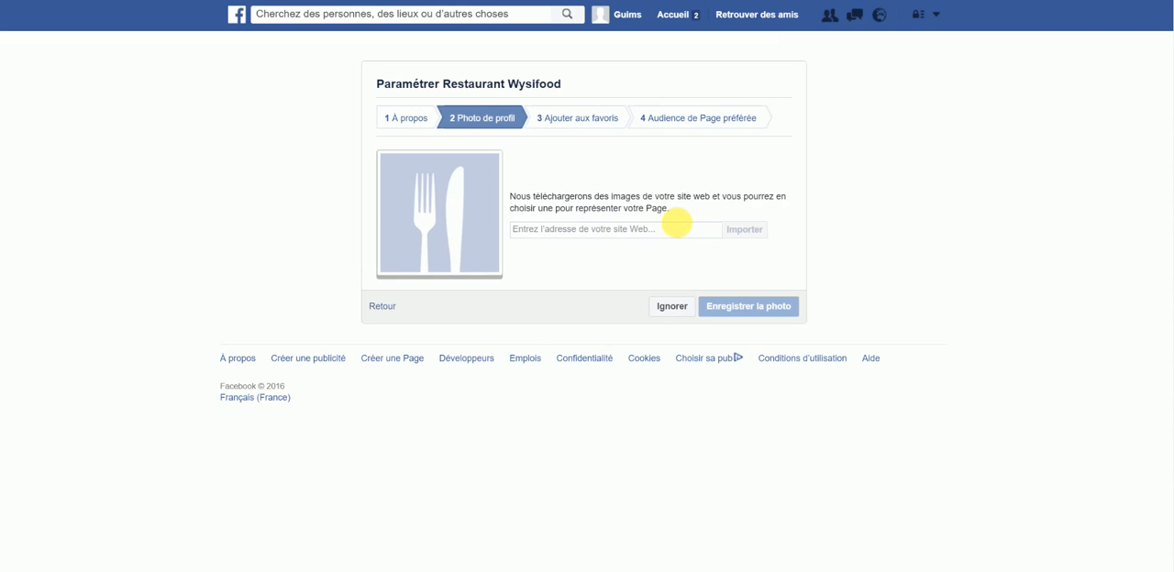
pyautogui.click(630, 232)
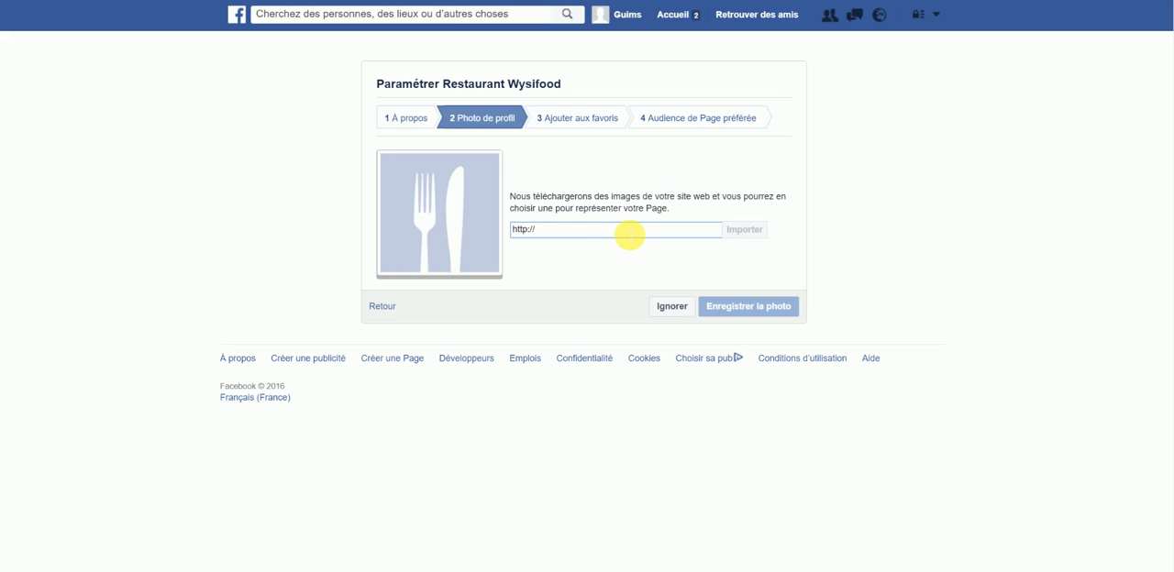
pyautogui.write('ww')
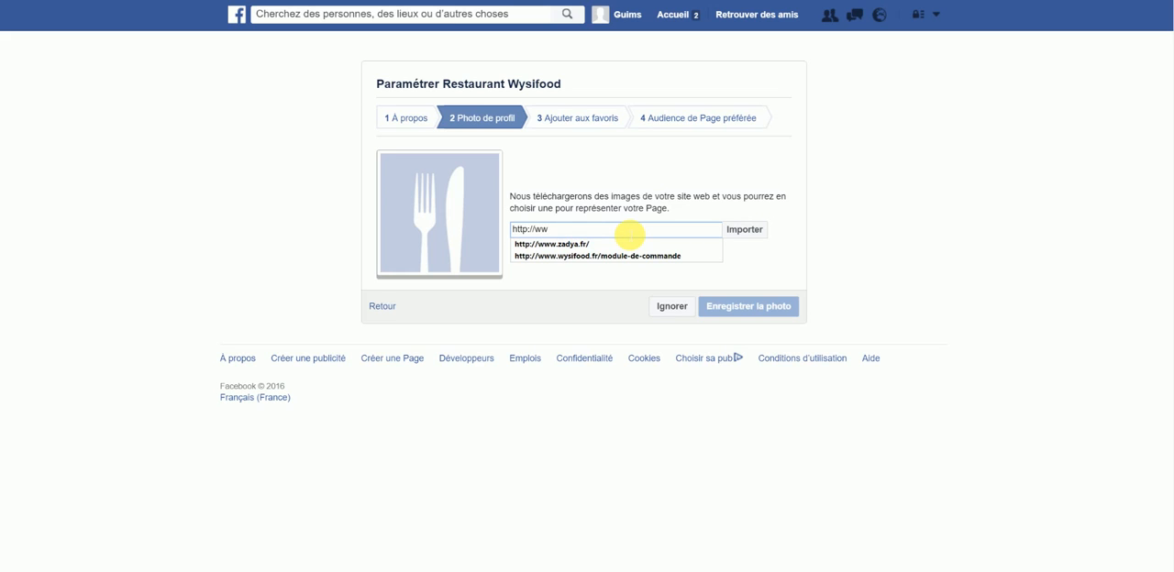
pyautogui.write('w.wysifood.fr/')
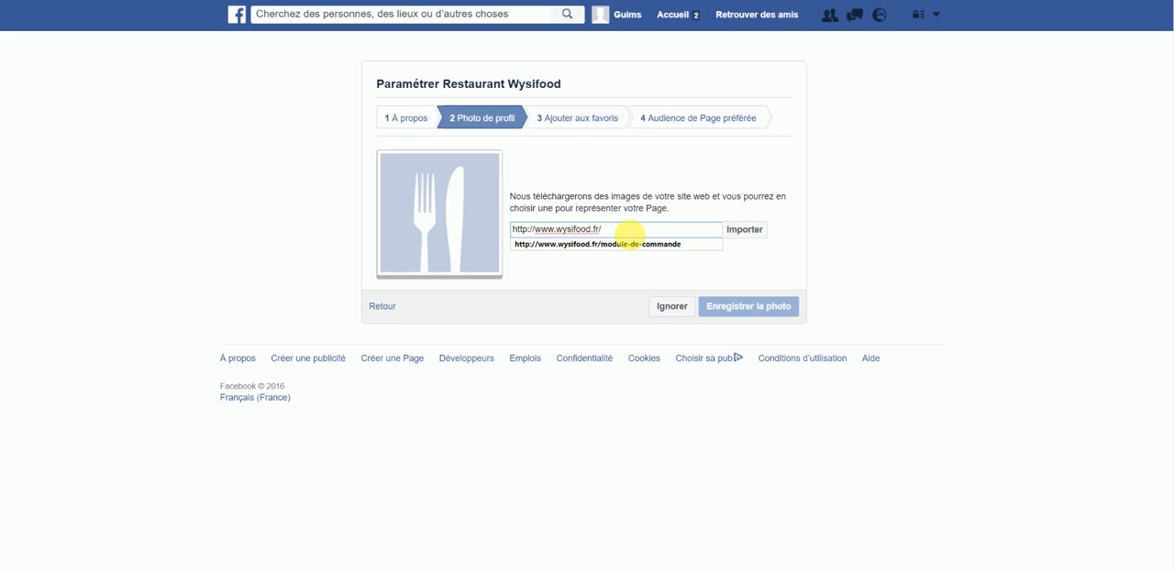
pyautogui.click(743, 230)
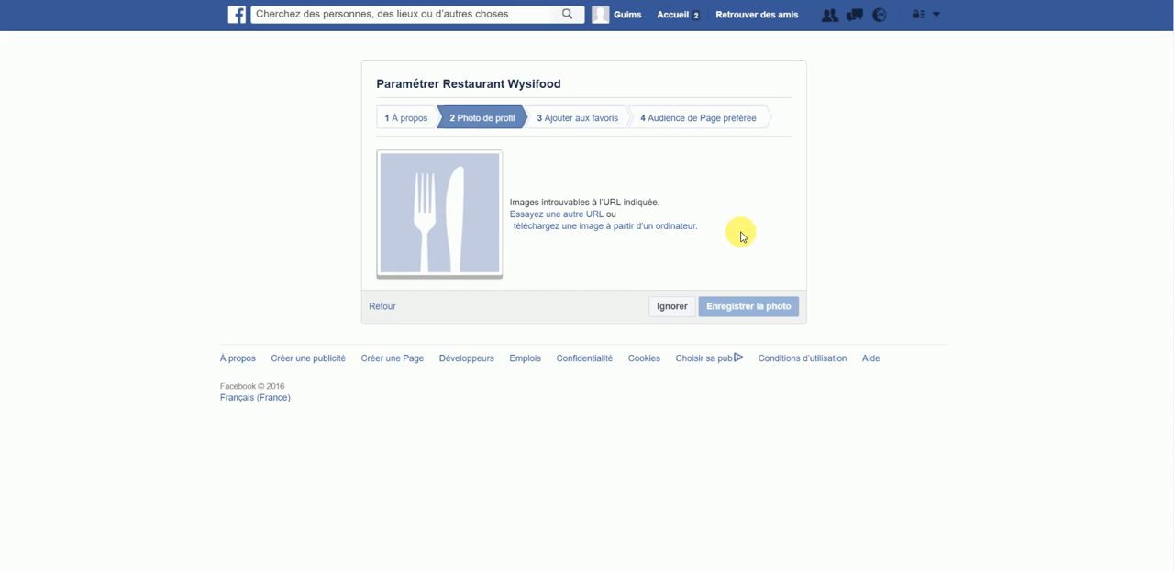
# Step: Upload the site-wysifood image from the computer as the profile photo and continue to the next setup stage
pyautogui.click(570, 227)
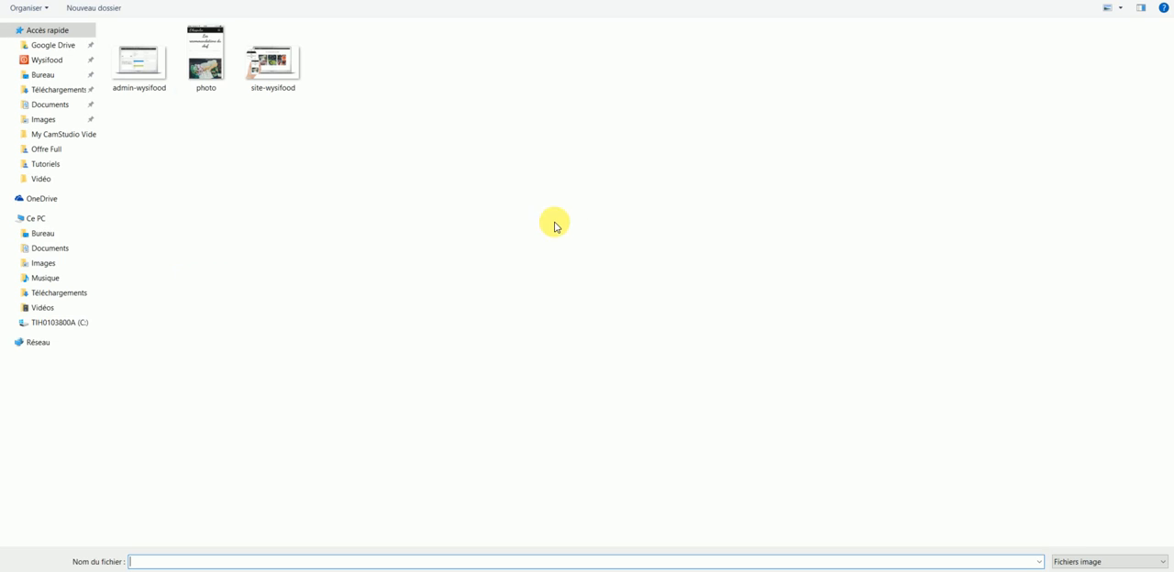
pyautogui.click(273, 64)
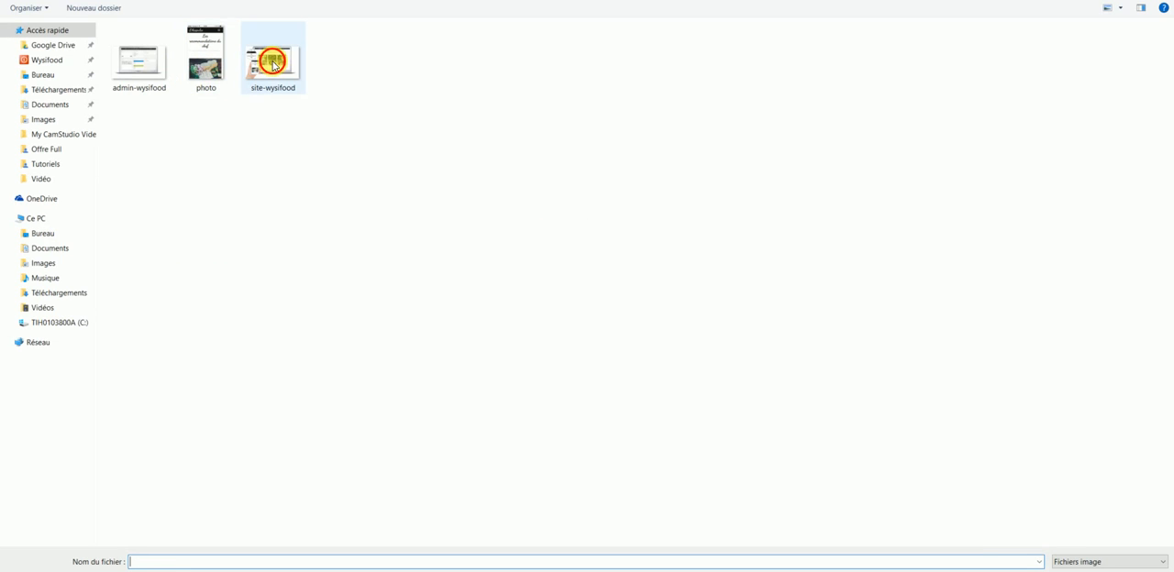
pyautogui.doubleClick(273, 64)
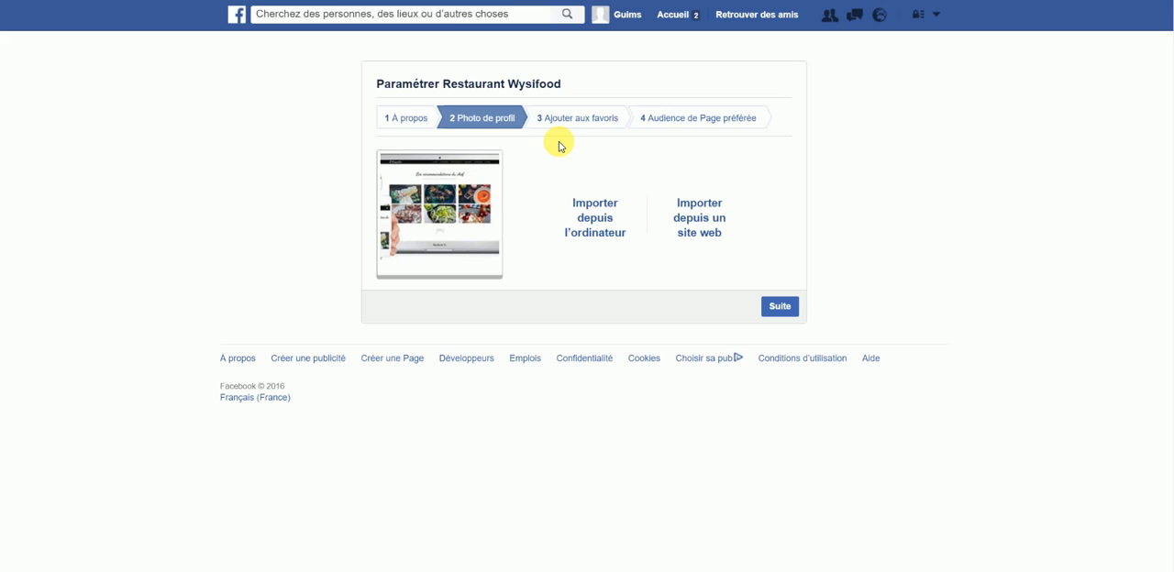
pyautogui.click(786, 314)
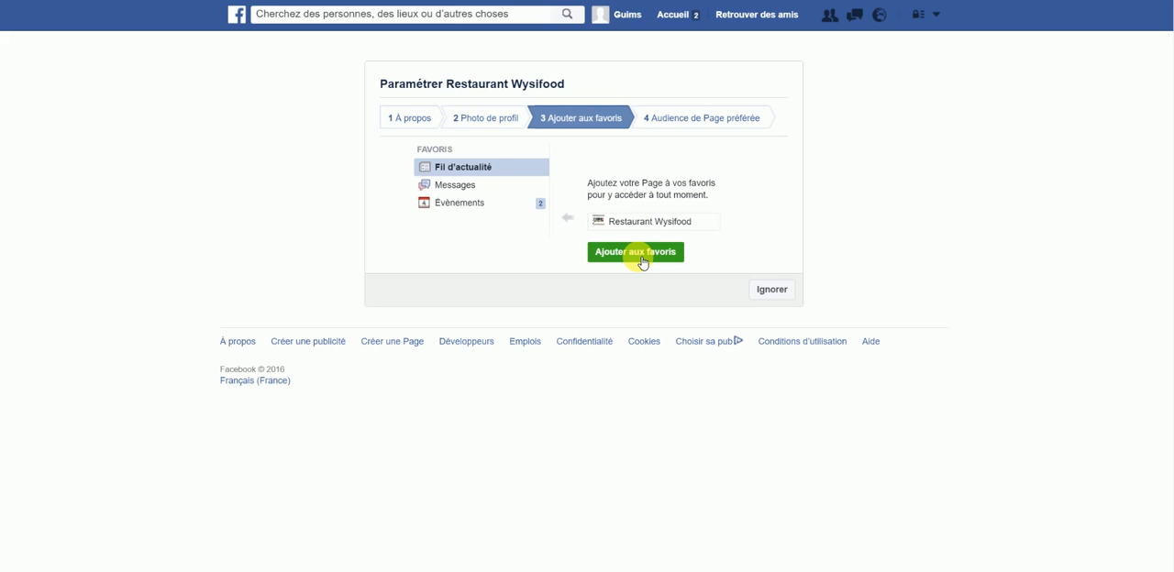
# Step: Skip the favourites and preferred audience stages, and close the guided tour on the new page
pyautogui.click(771, 289)
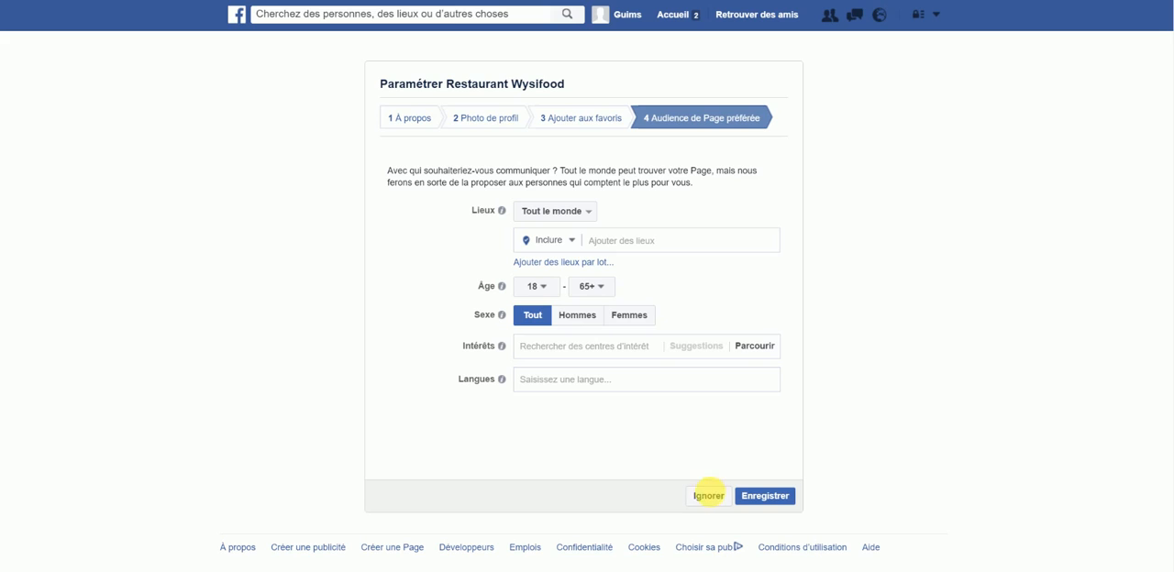
pyautogui.click(709, 500)
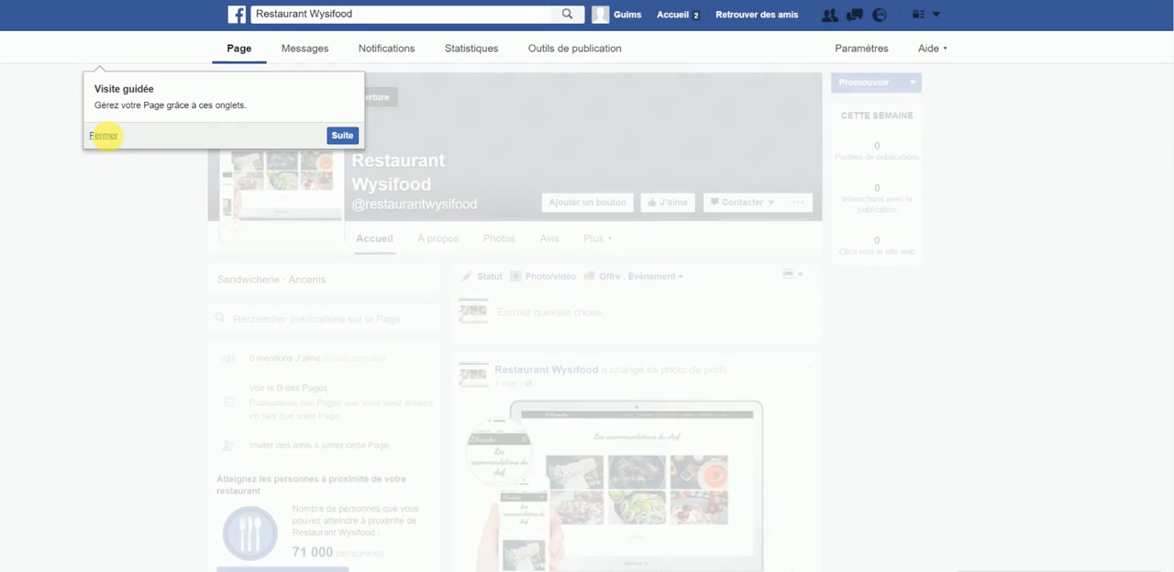
pyautogui.click(108, 137)
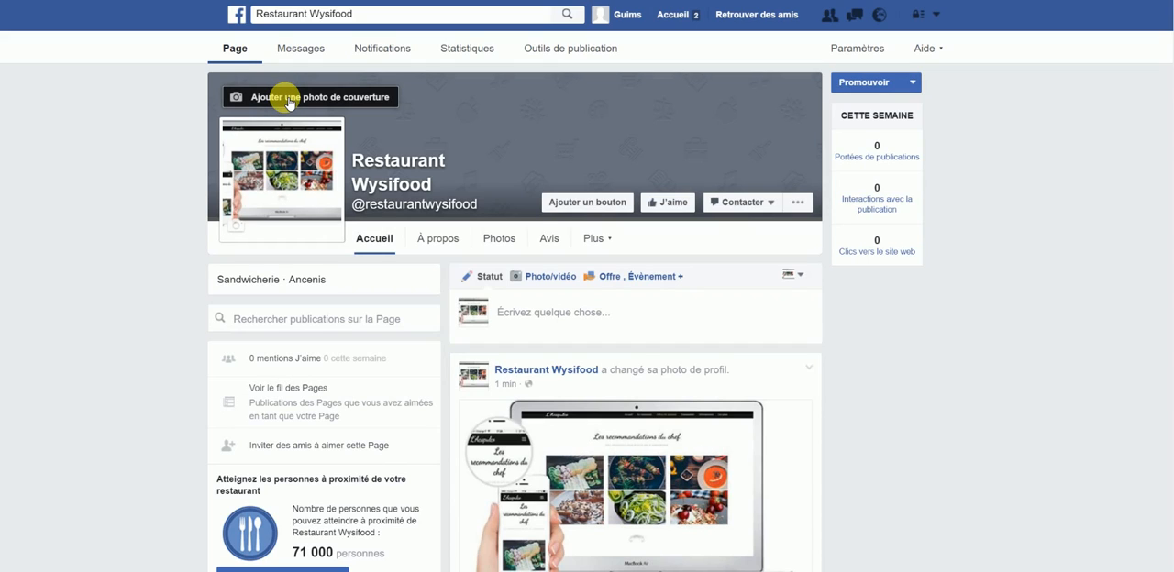
pyautogui.click(586, 204)
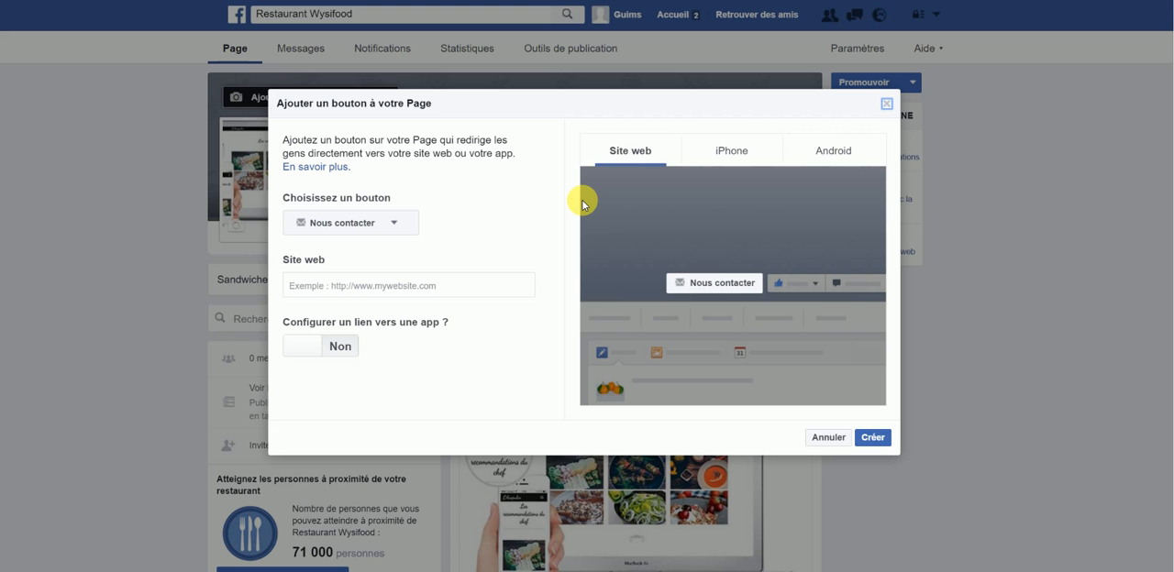
pyautogui.click(381, 234)
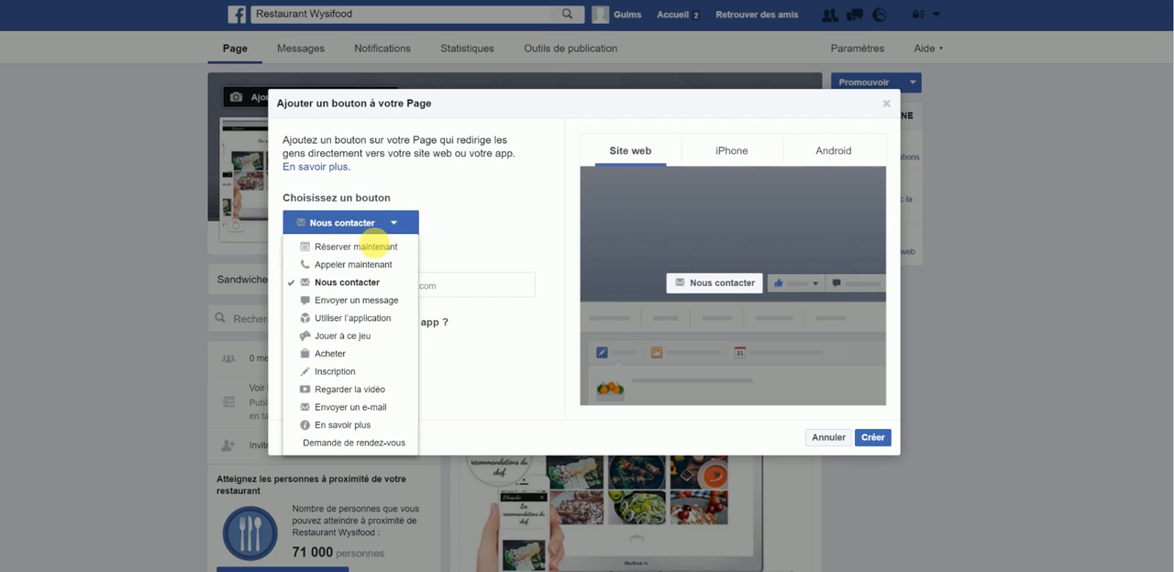
pyautogui.click(379, 248)
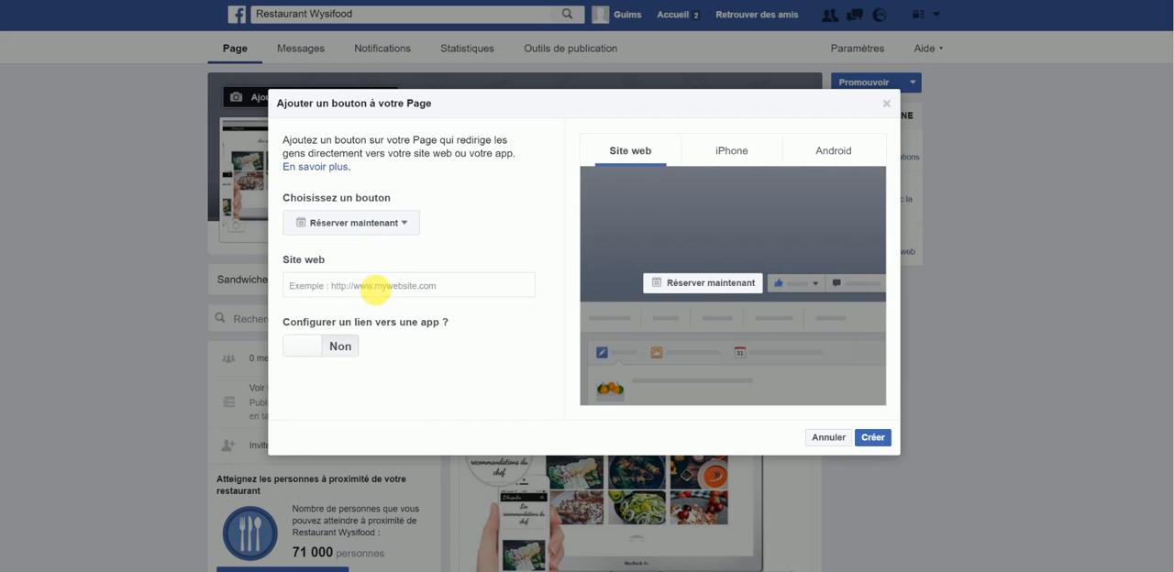
pyautogui.click(376, 285)
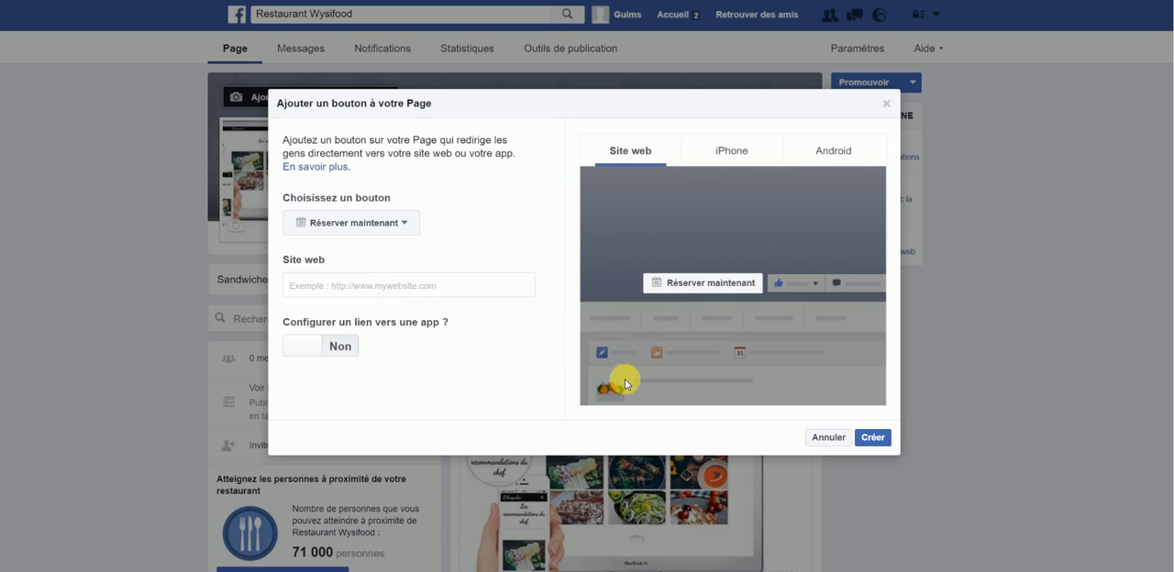
pyautogui.click(825, 437)
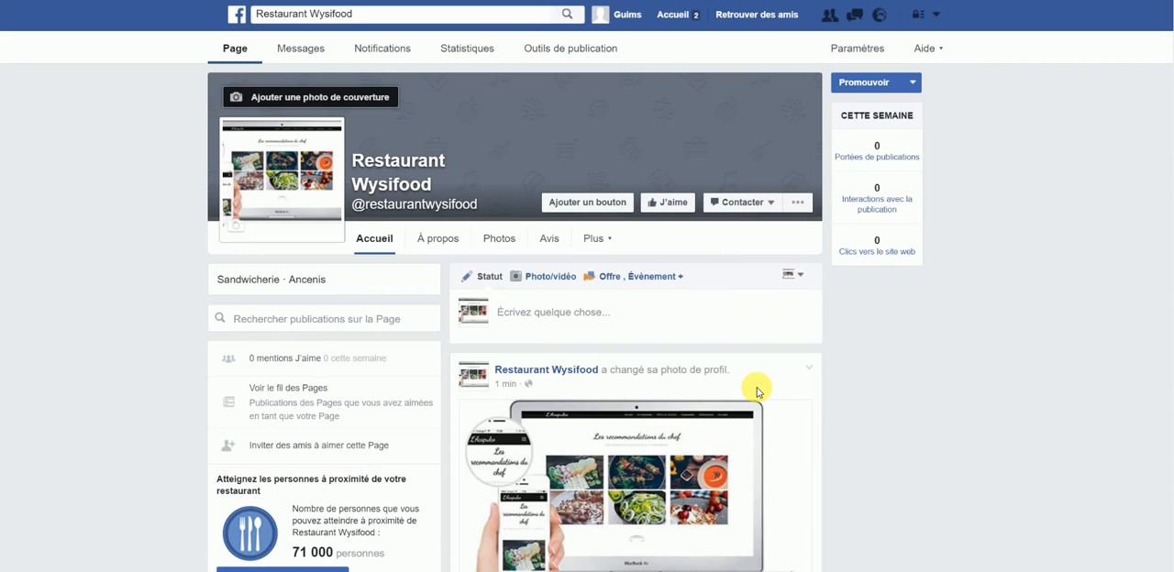
pyautogui.scroll(-2, 758, 393)
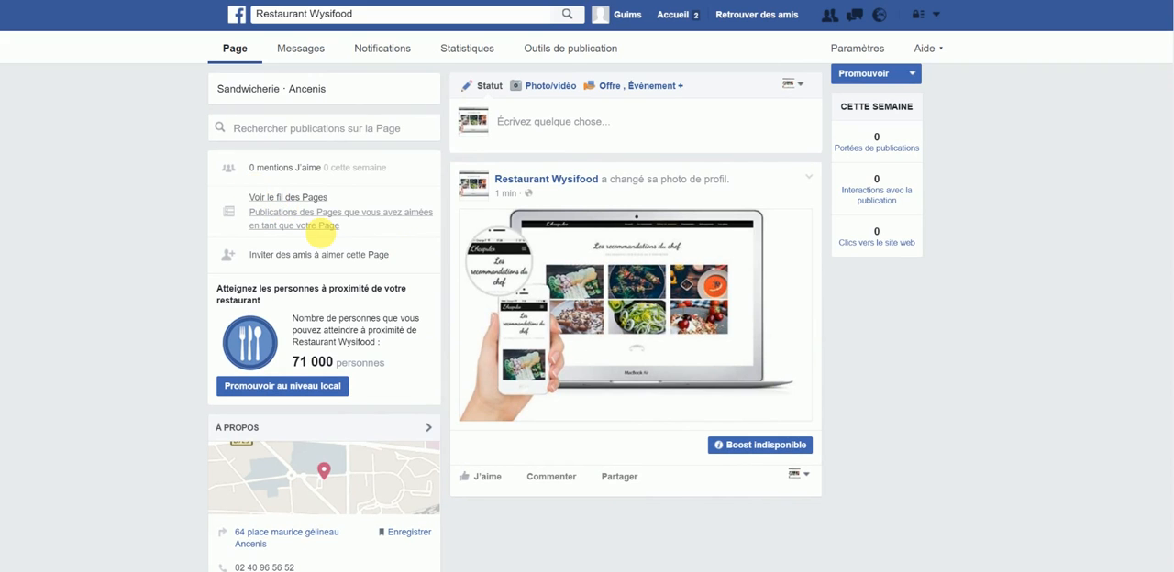
pyautogui.scroll(-1, 321, 238)
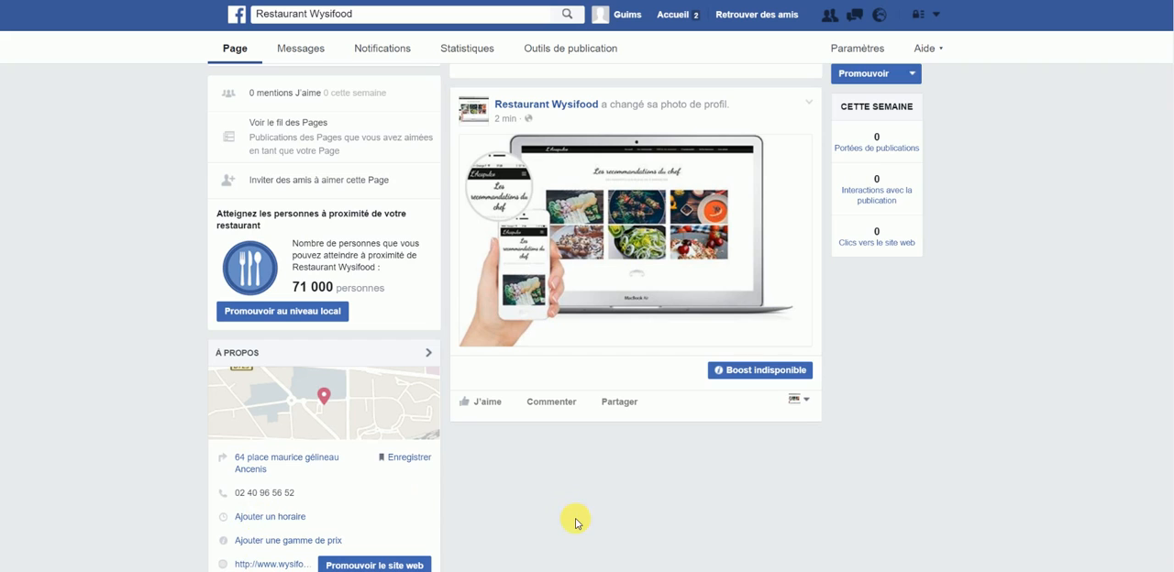
pyautogui.scroll(3, 664, 480)
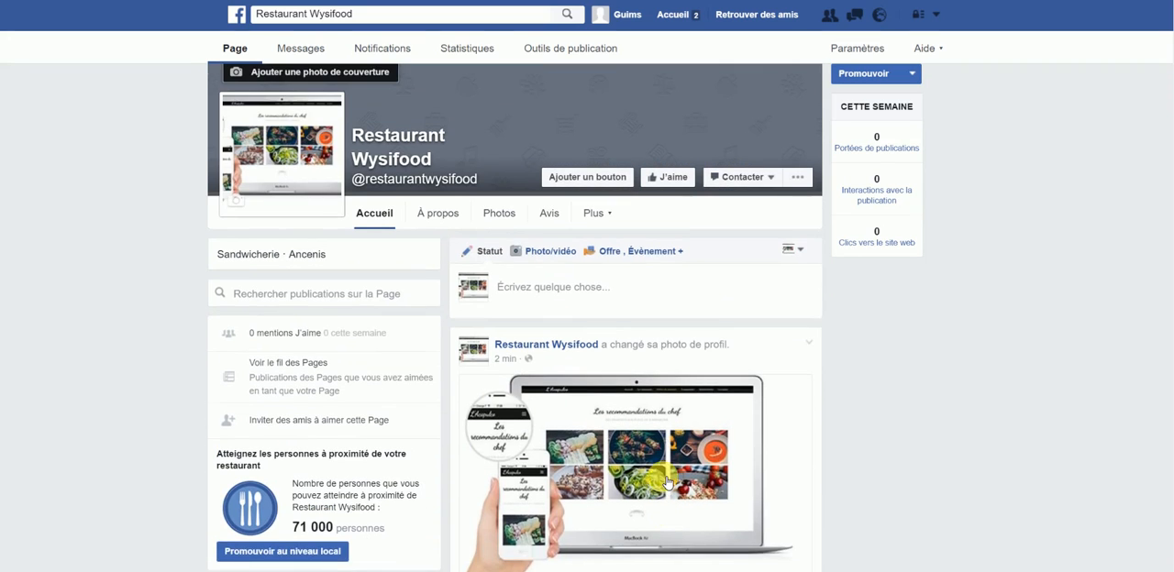